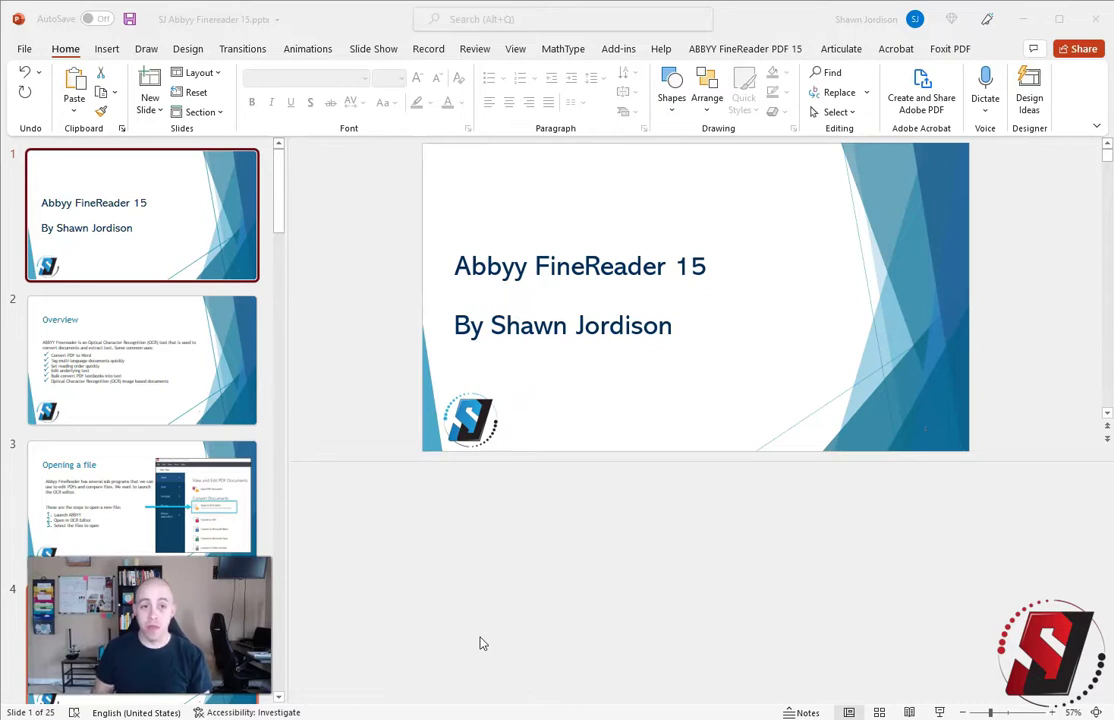
Bring up the View ribbon options for switching presentation views.
left_click(515, 50)
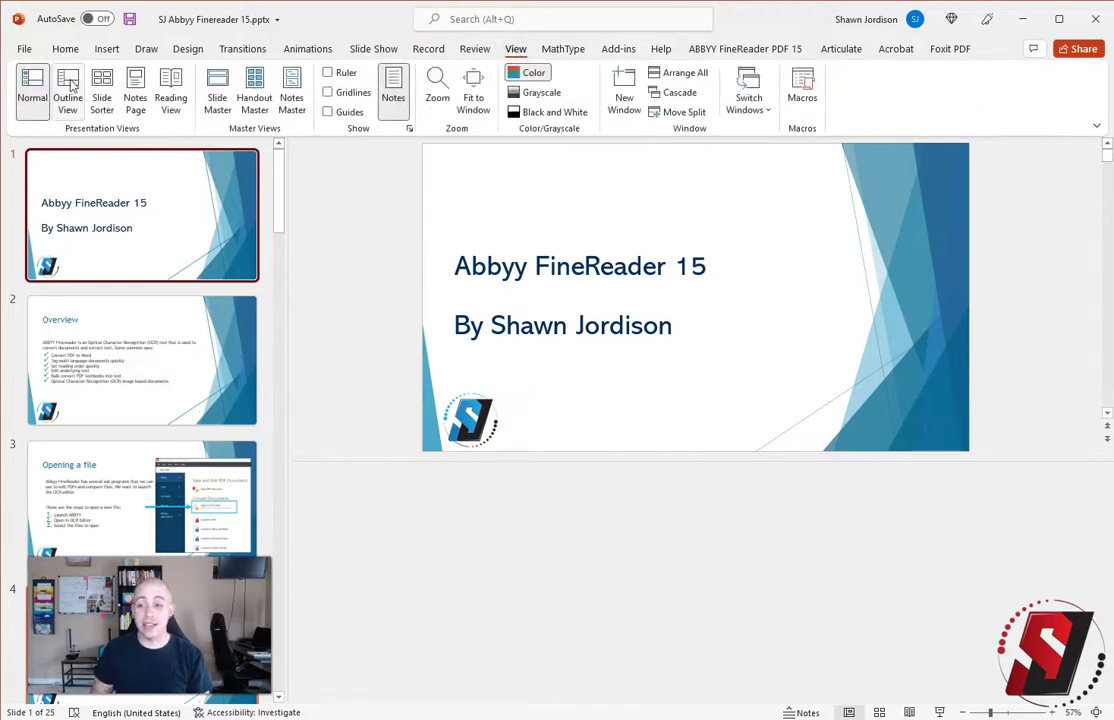
Switch to Outline view and browse the outline, previewing slide 14, Overview and the title slide.
left_click(68, 90)
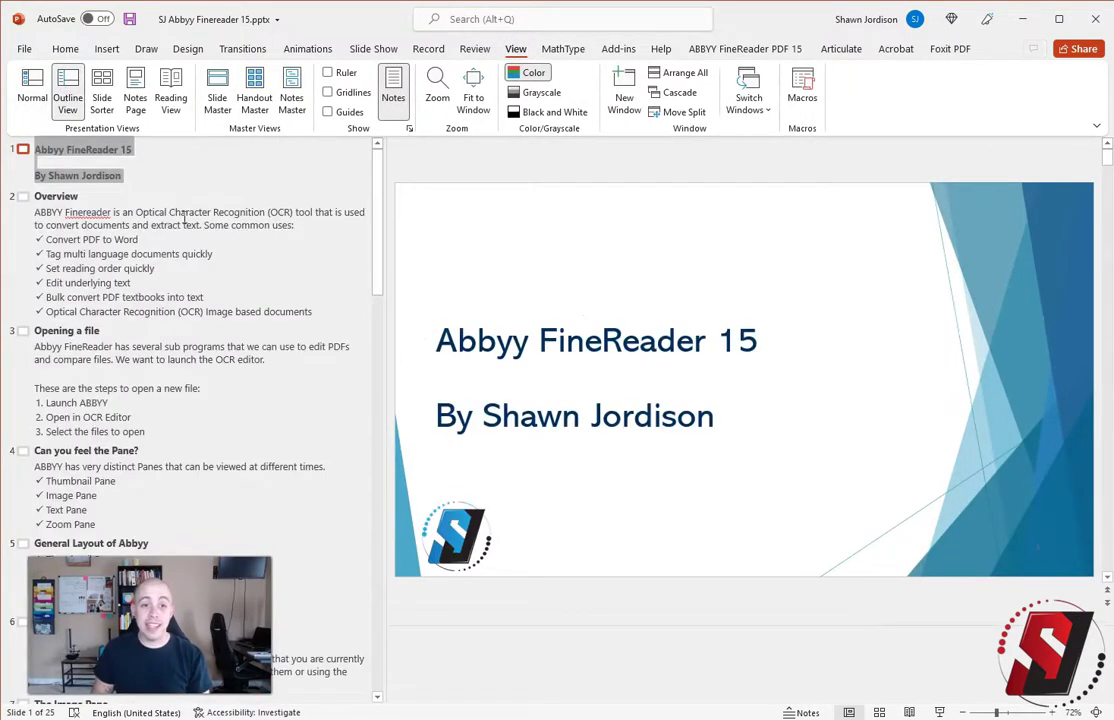
left_click_drag(378, 166, 390, 425)
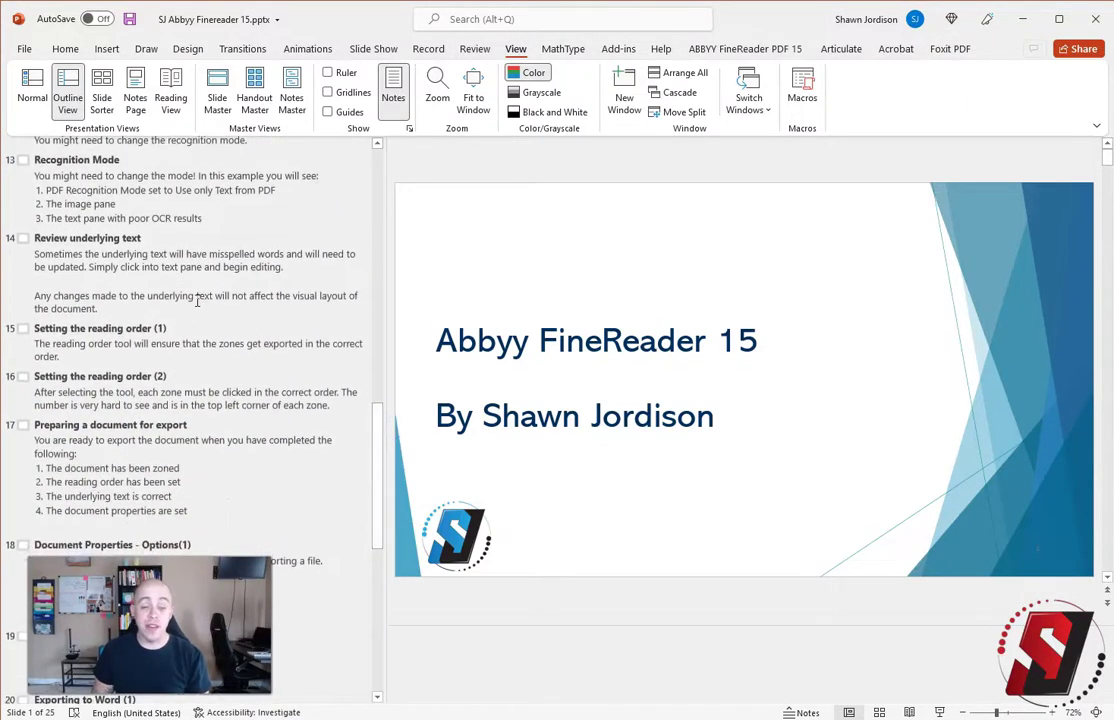
left_click(196, 296)
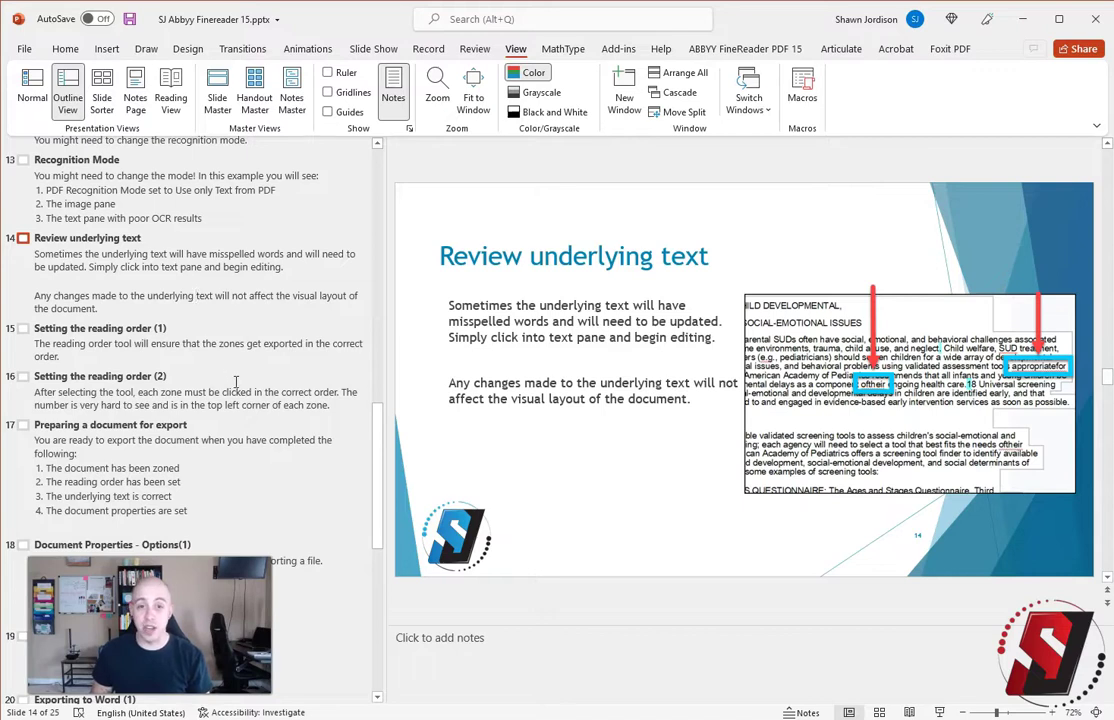
scroll(345, 442, "up", 20)
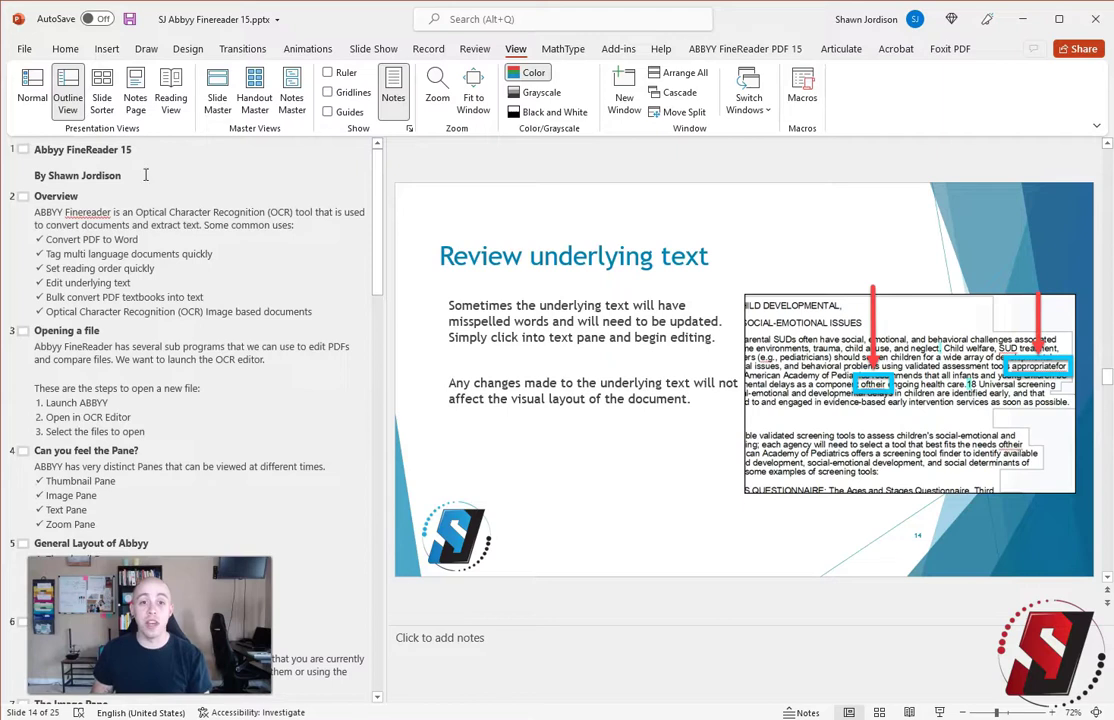
left_click(138, 225)
left_click(70, 177)
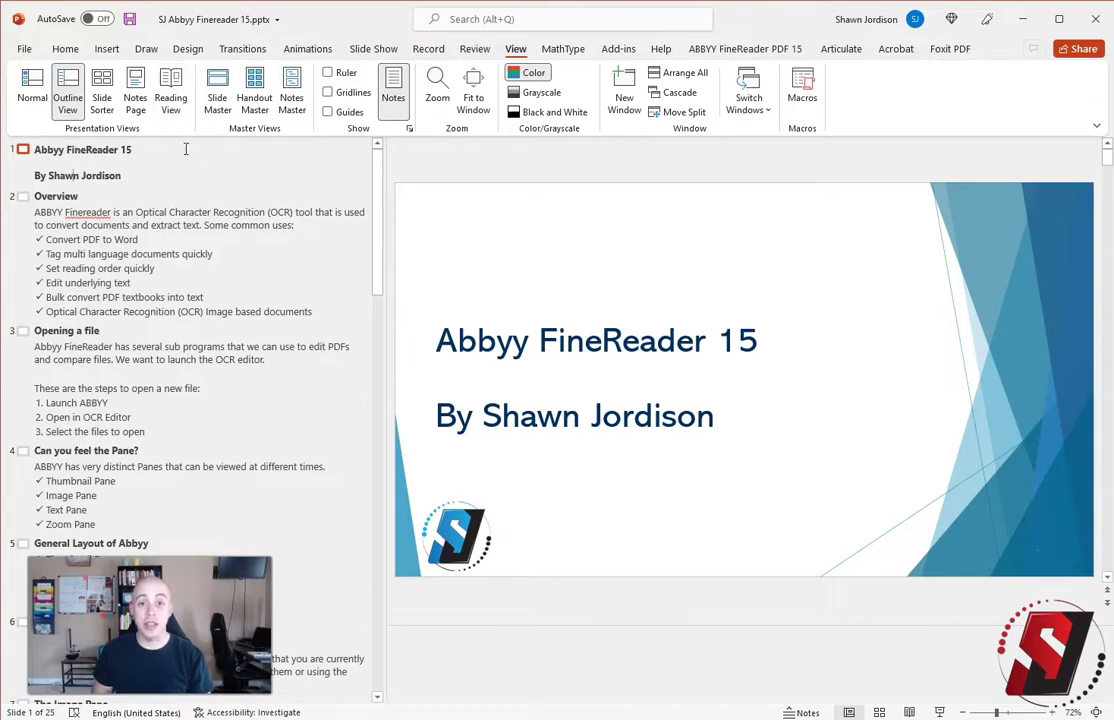
left_click(66, 48)
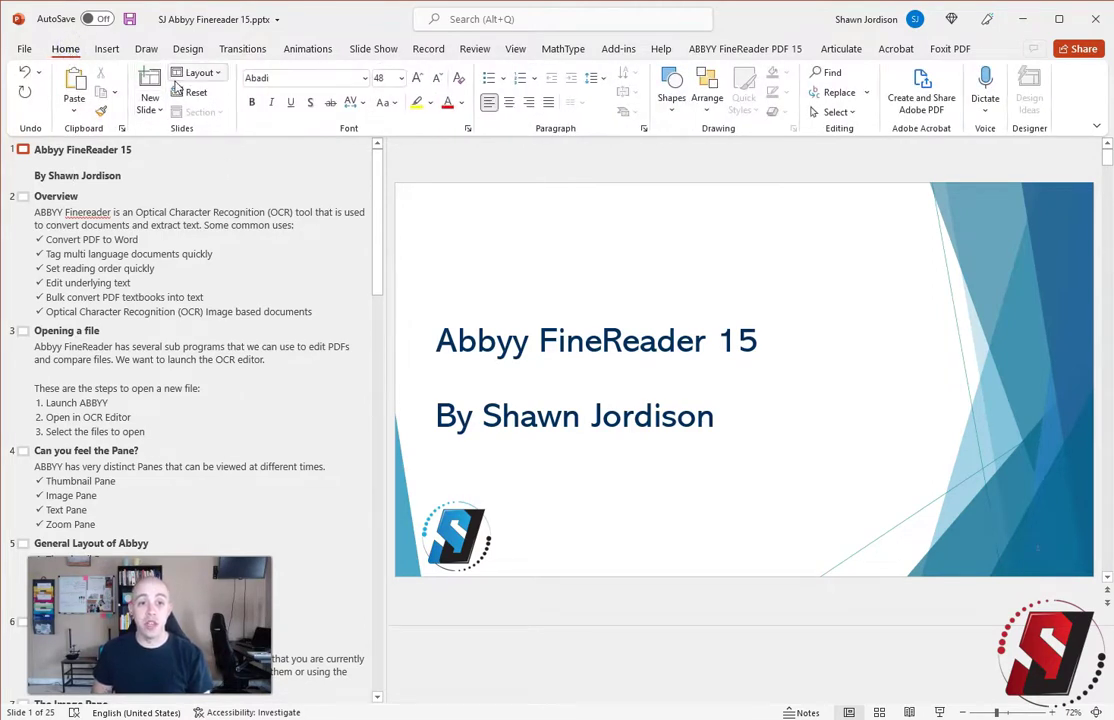
left_click(514, 52)
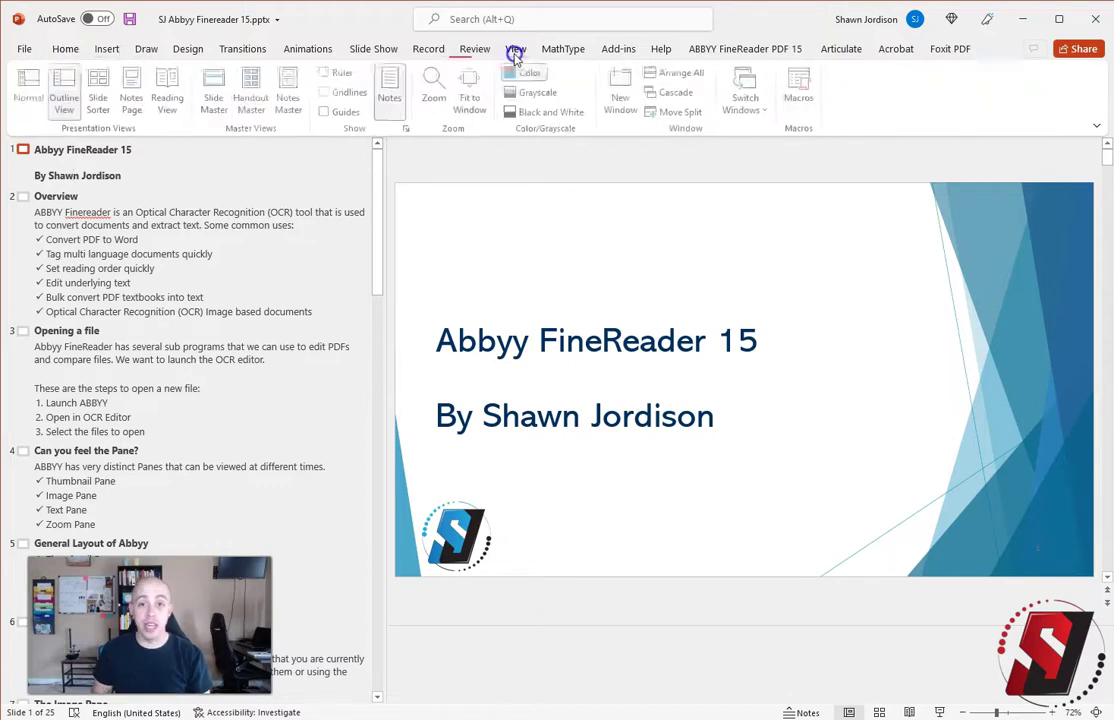
Return to Normal view and widen slide 2's Overview body text box toward the upper right.
left_click(33, 90)
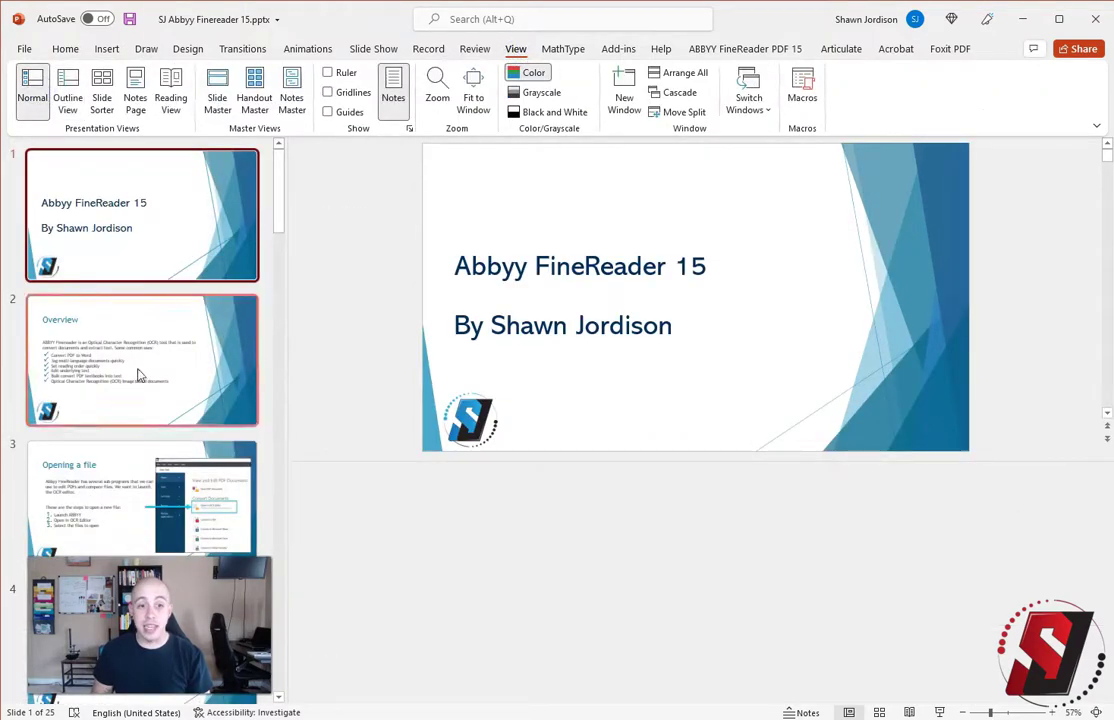
left_click(140, 375)
left_click(597, 297)
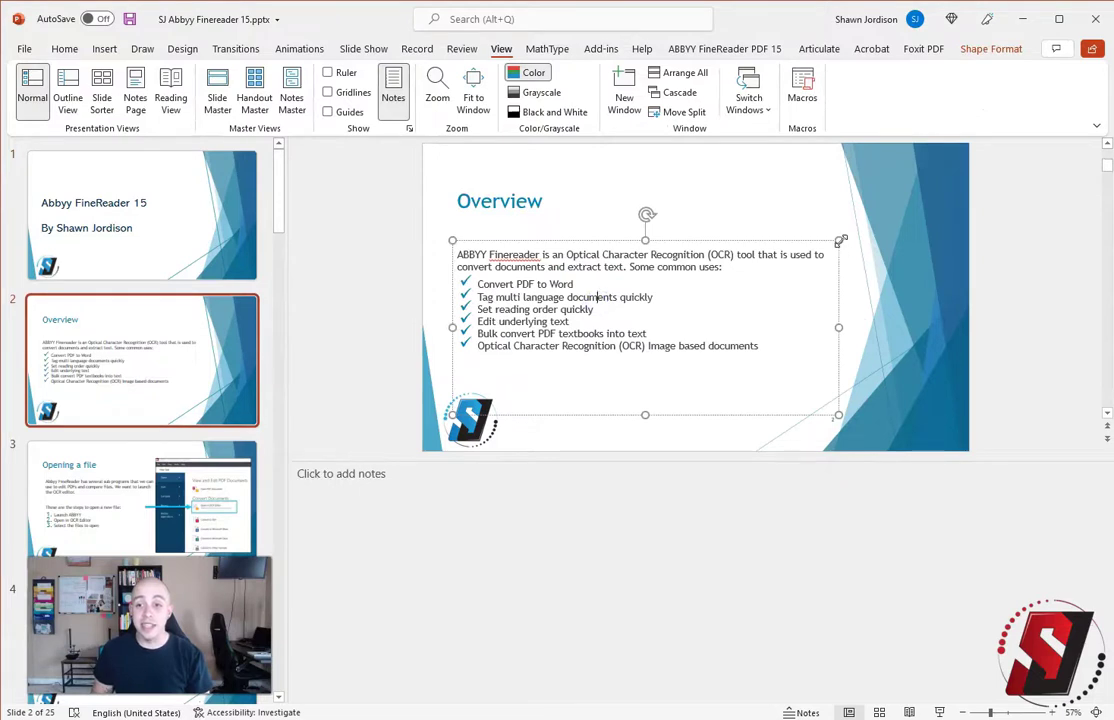
left_click_drag(840, 240, 863, 229)
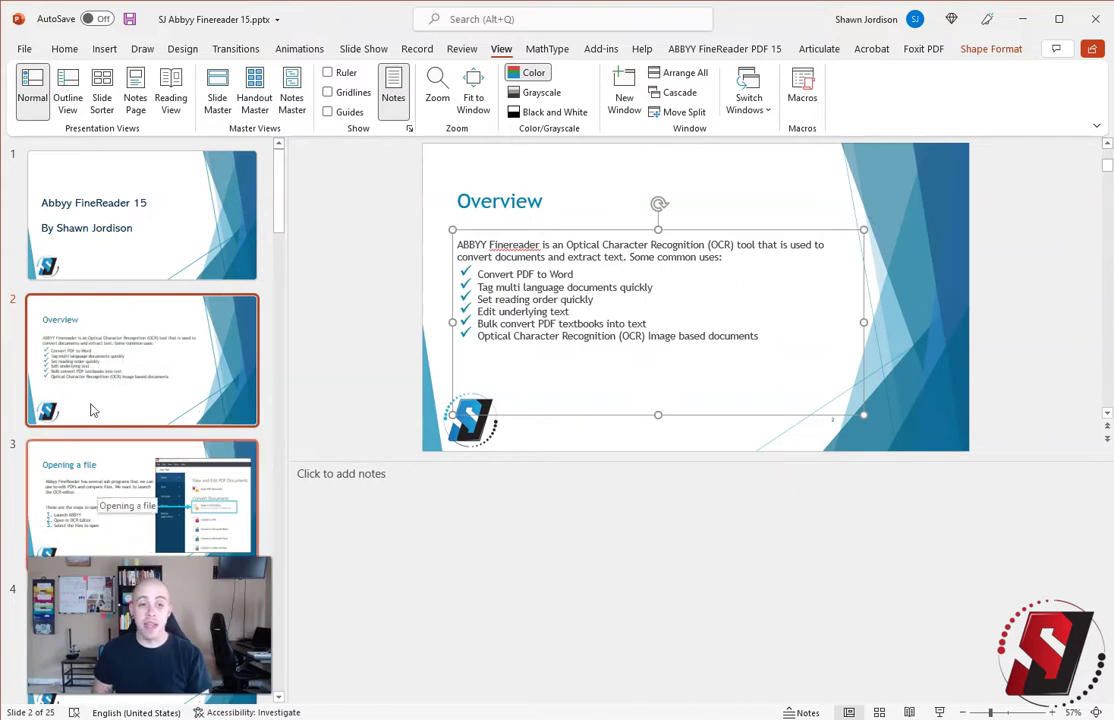
left_click(66, 50)
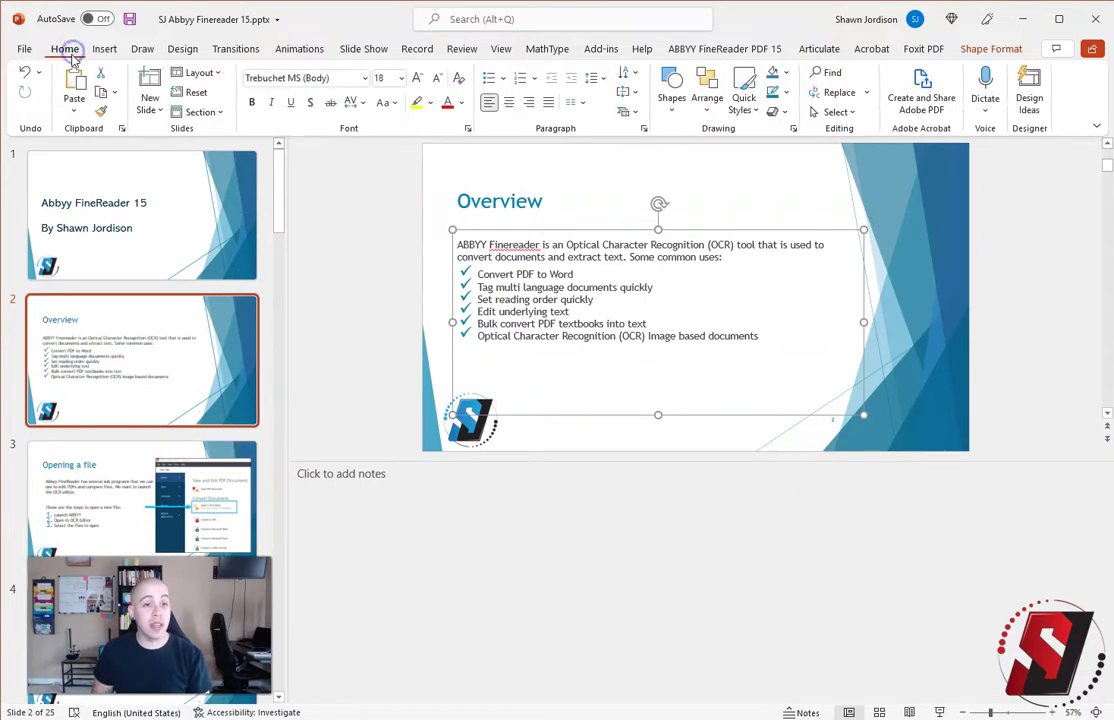
Insert a new slide 3 after Overview using the Picture with Caption layout.
left_click(142, 80)
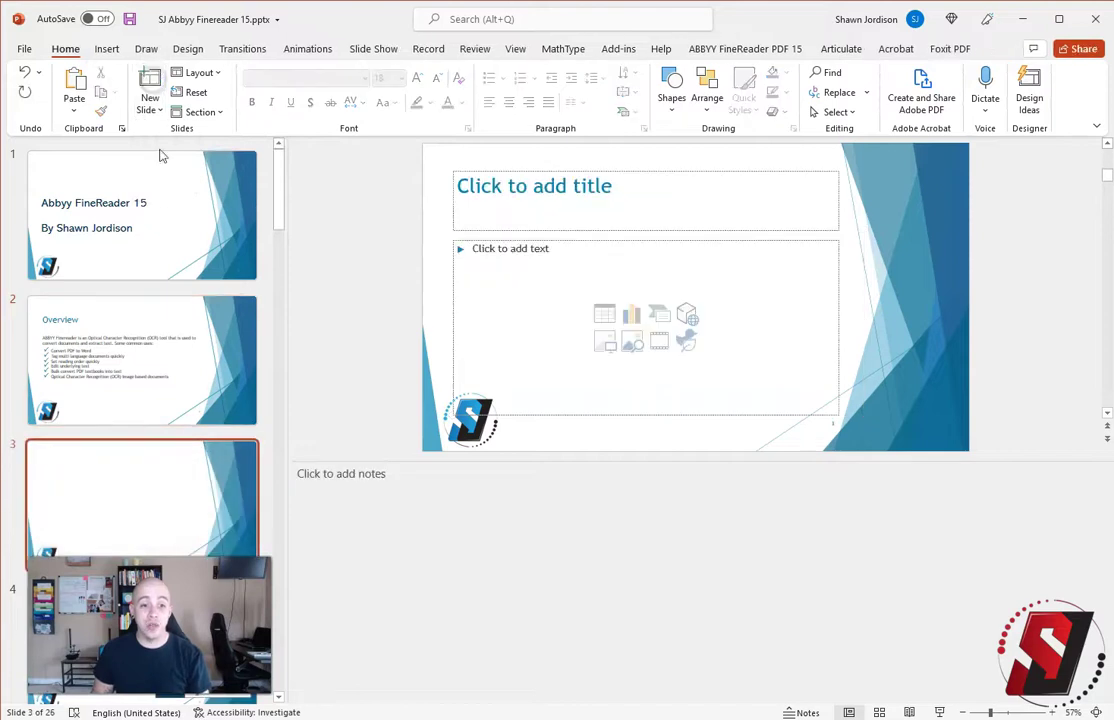
left_click(197, 72)
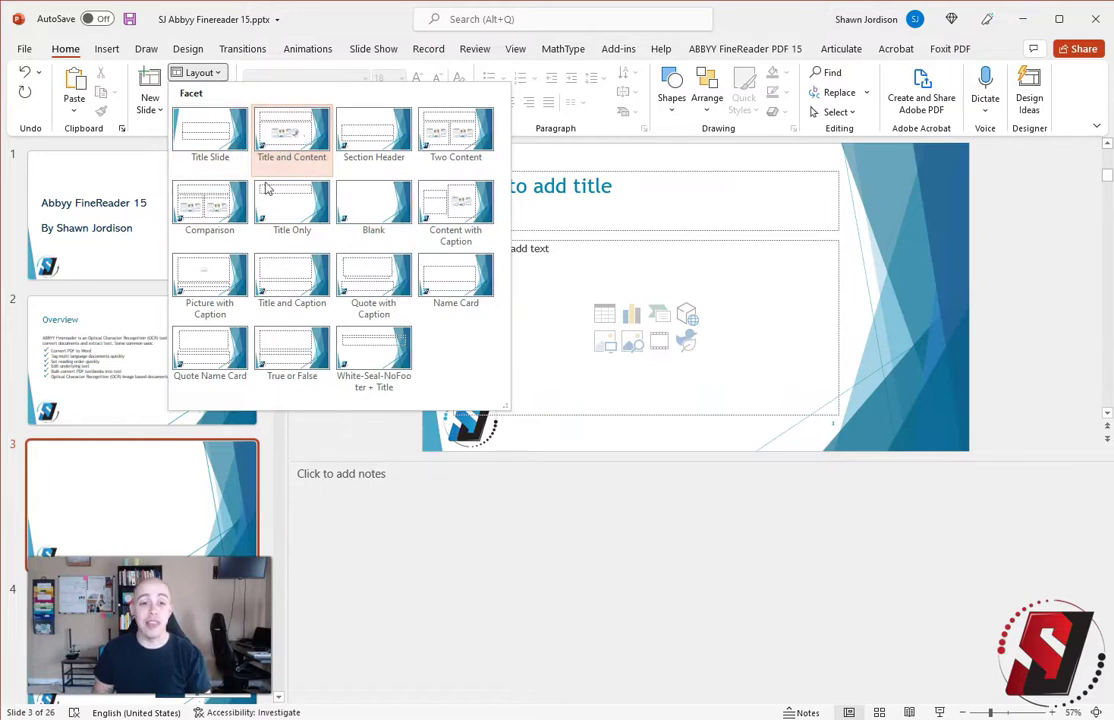
left_click(222, 287)
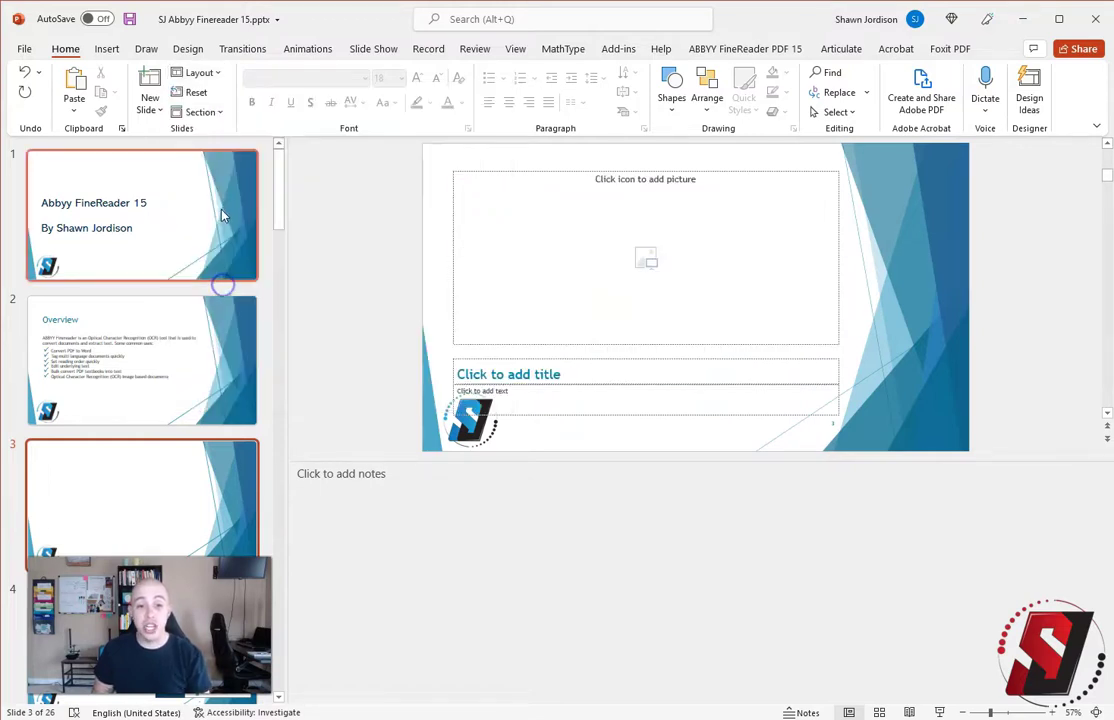
Enter 'Hello wordl' as slide 3's title and 'HI' as its caption text.
left_click(632, 208)
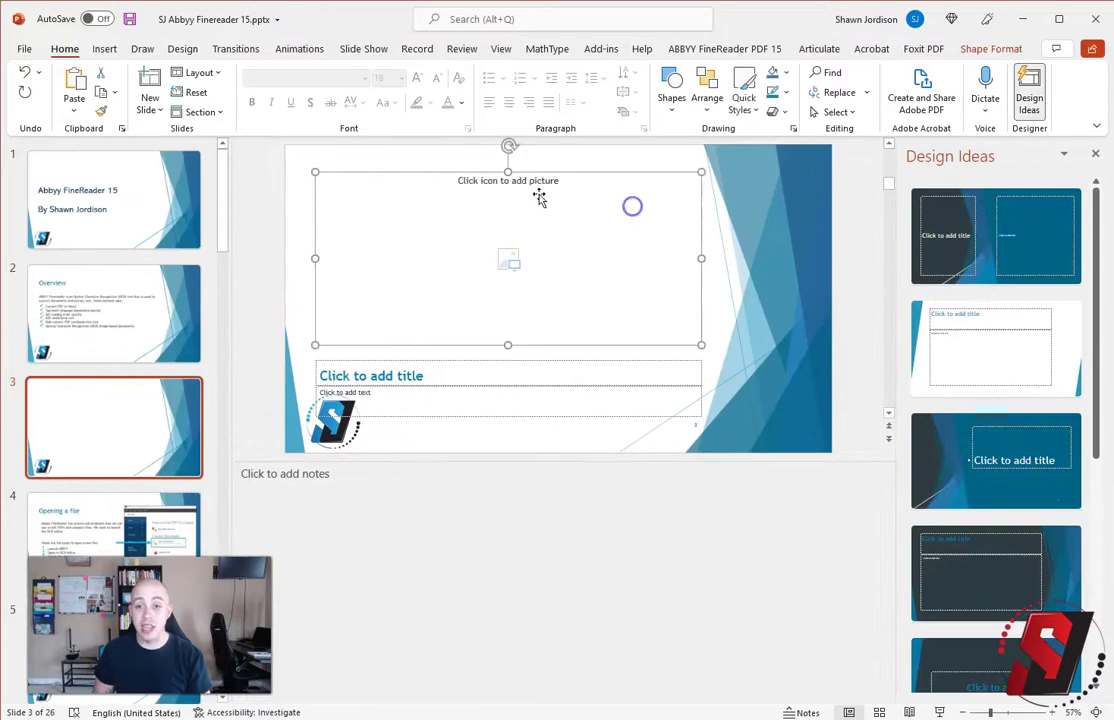
left_click(422, 379)
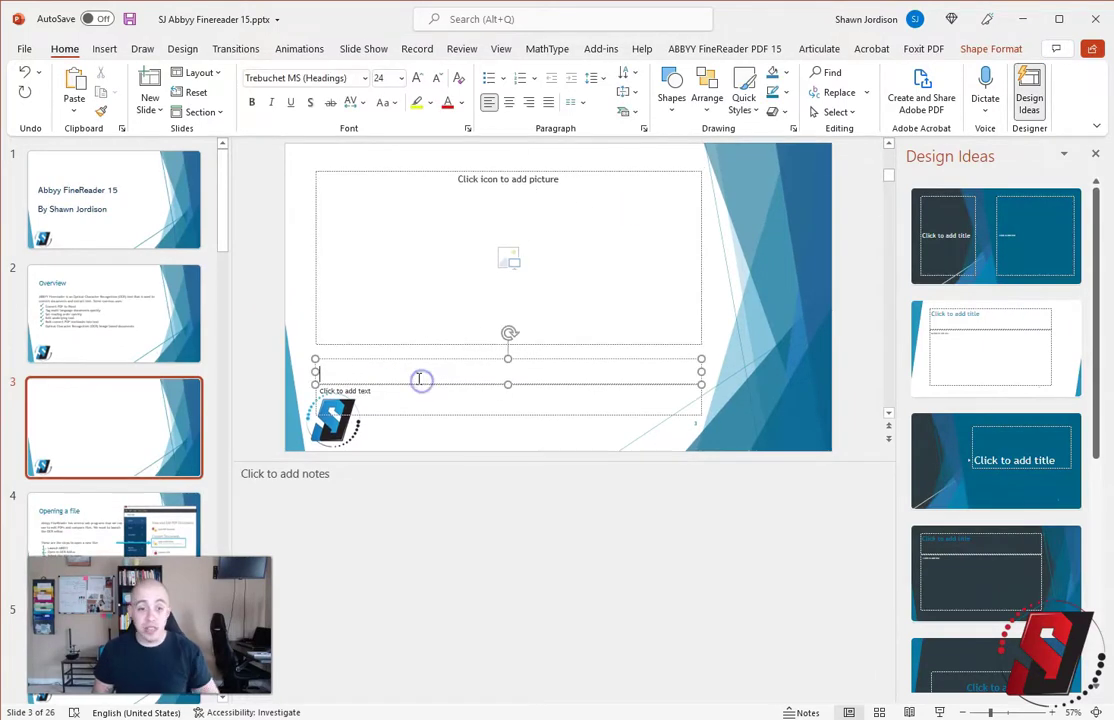
type("Hello world")
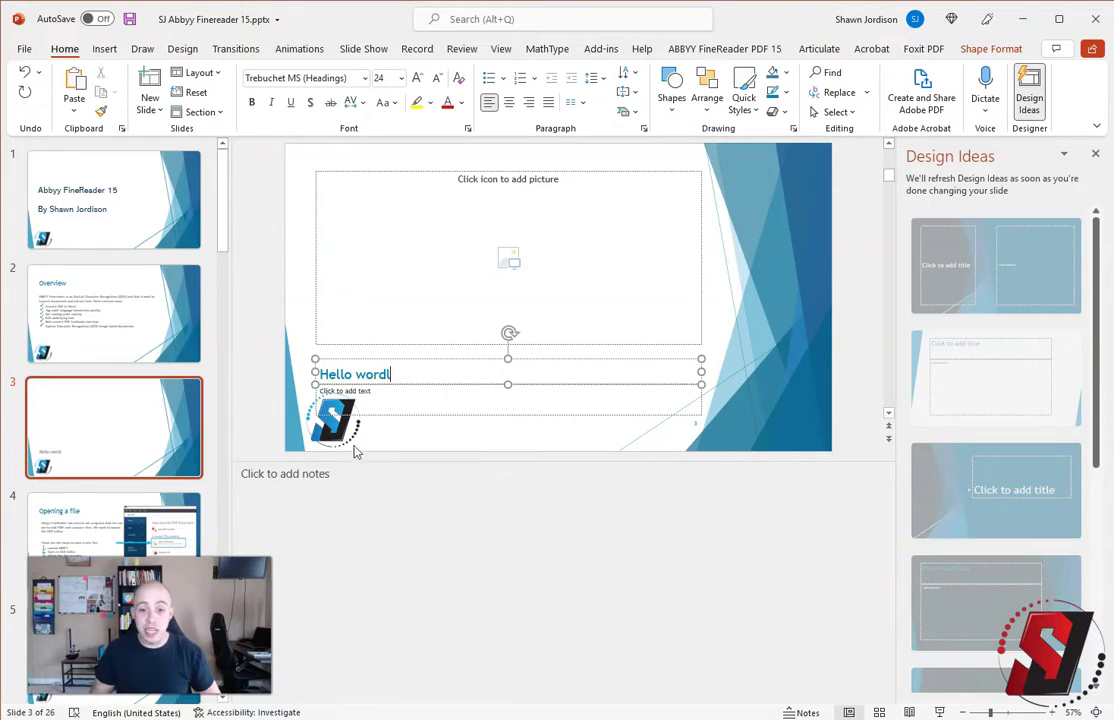
left_click(395, 400)
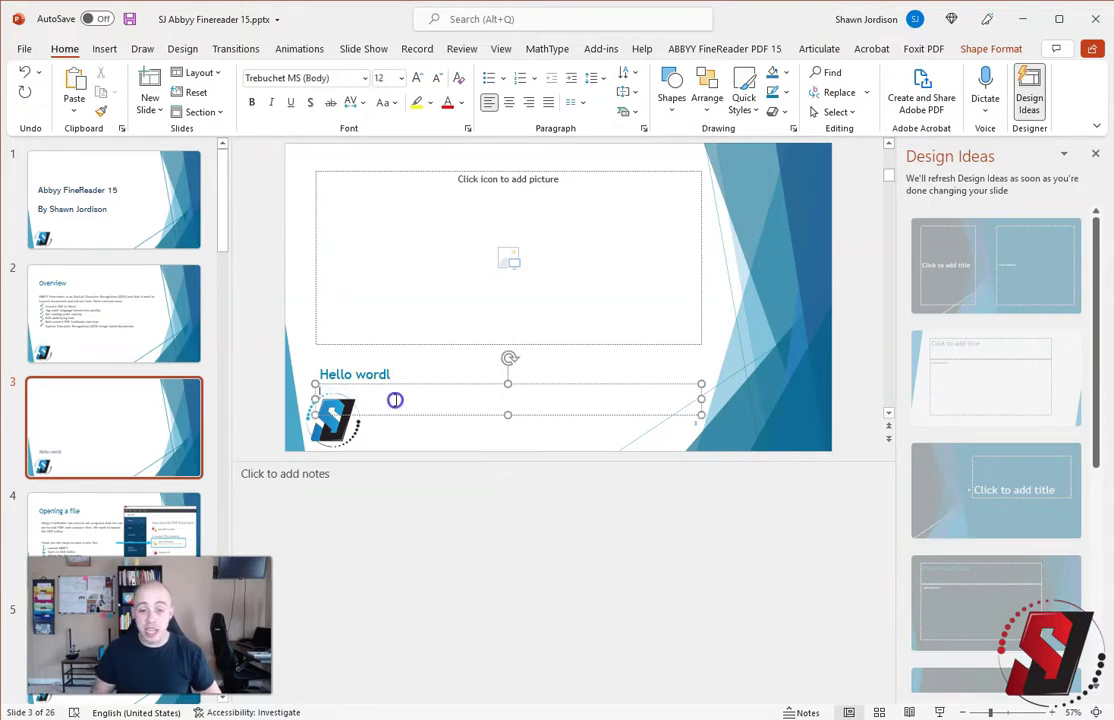
type("Hi")
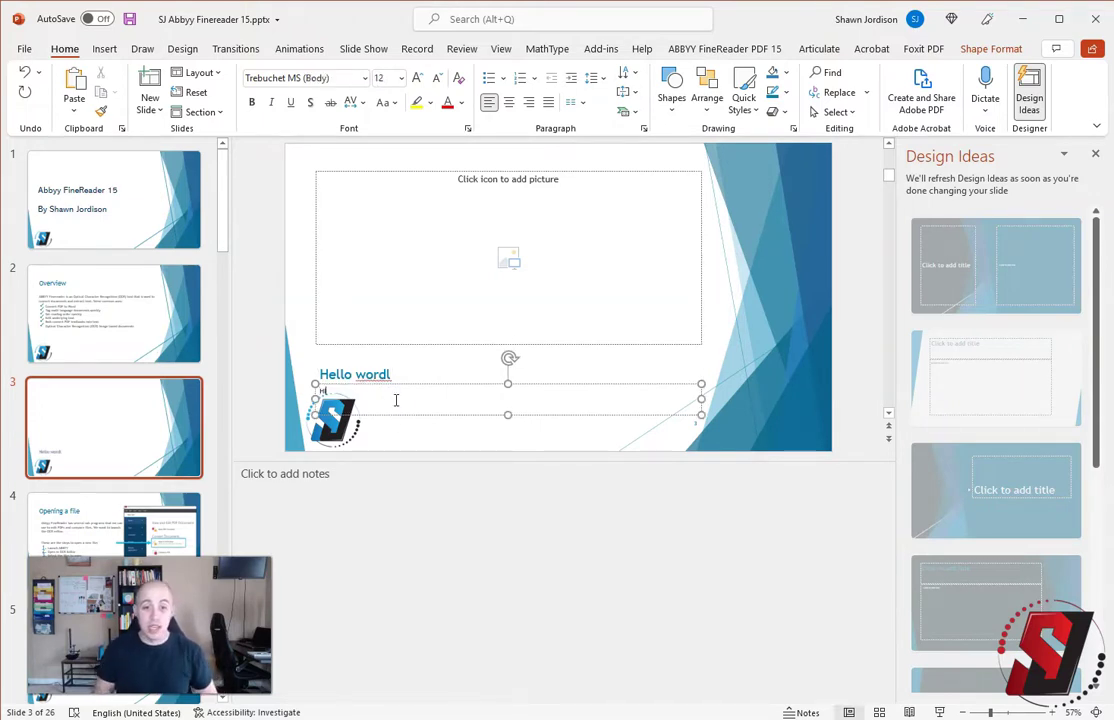
left_click(147, 430)
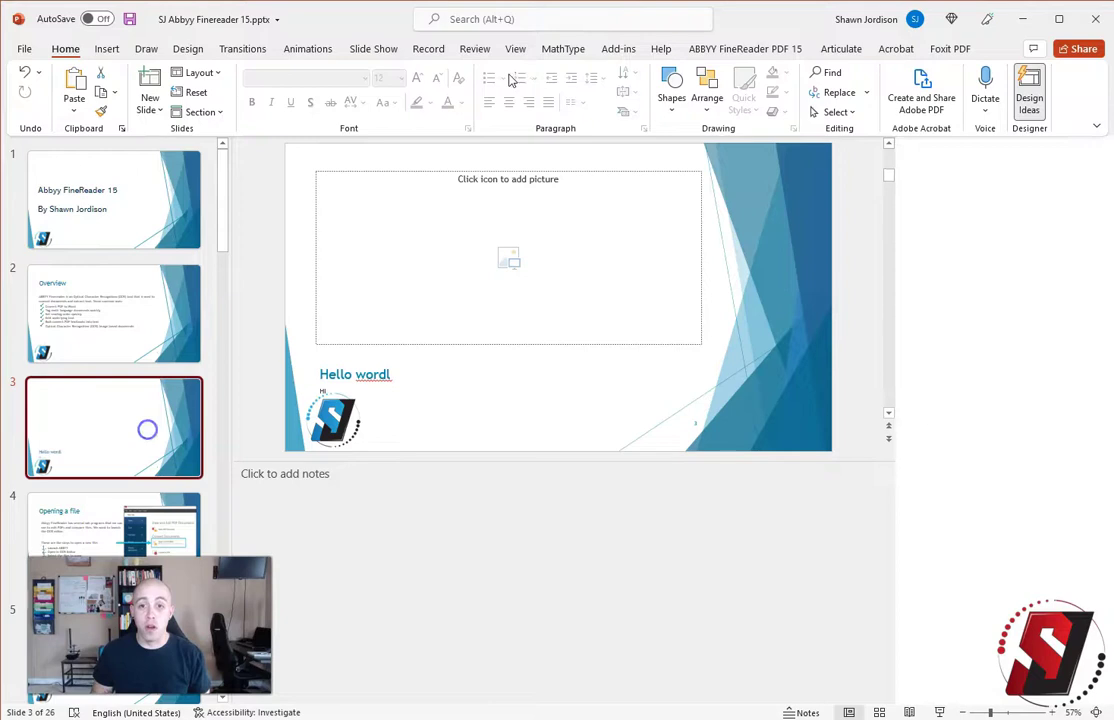
left_click(515, 50)
Switch to Outline view and check slide 3's outline entry 'Hello wordl' with 'HI'.
left_click(67, 88)
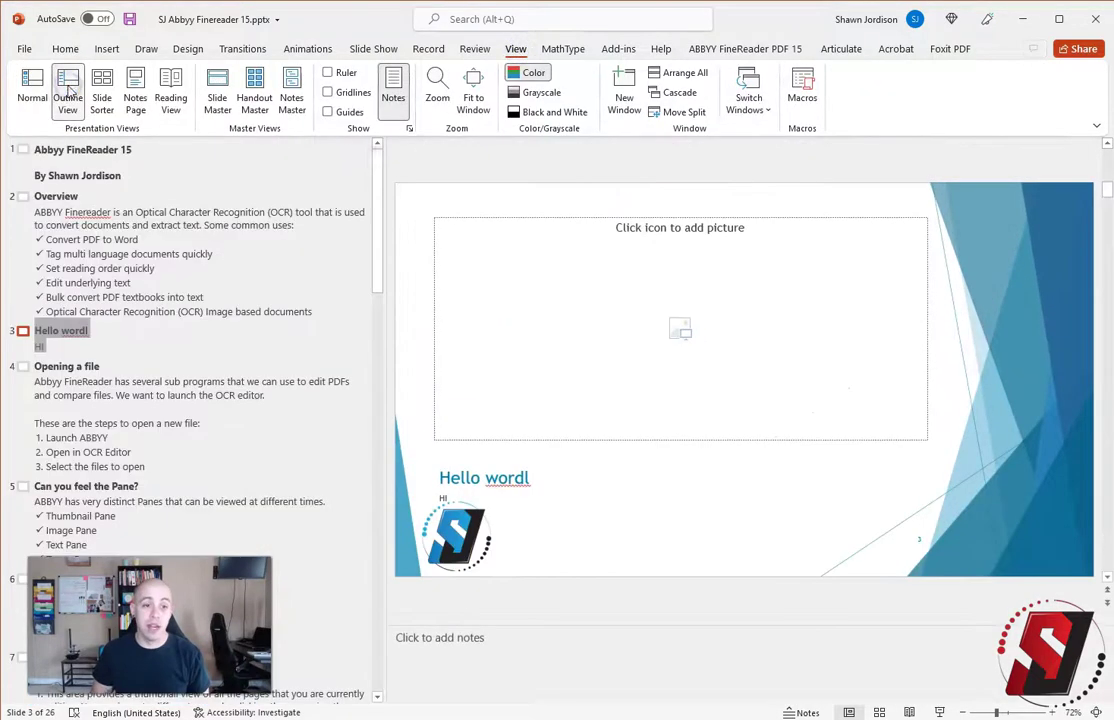
left_click(95, 346)
left_click(89, 331)
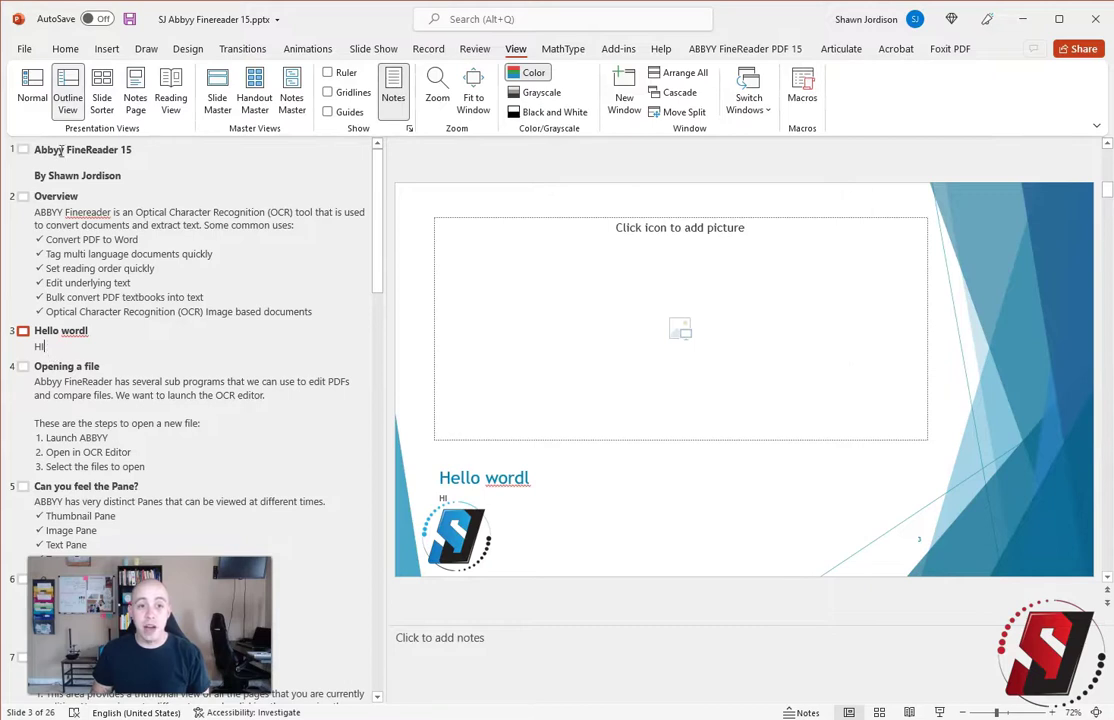
left_click(62, 45)
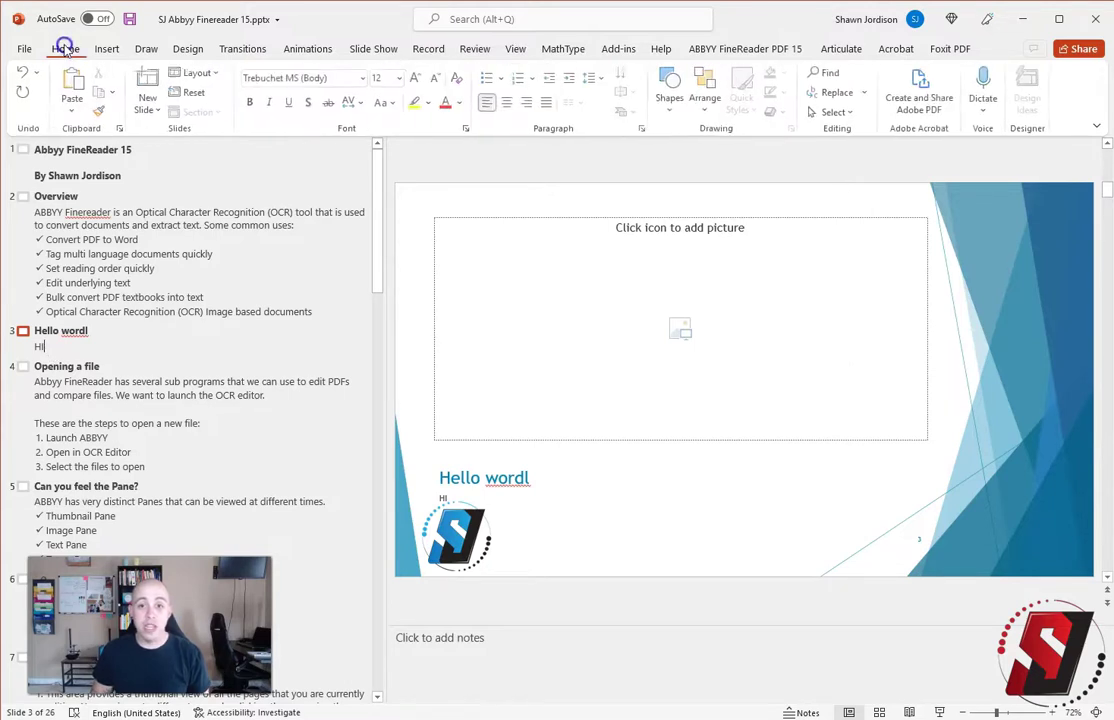
left_click(112, 48)
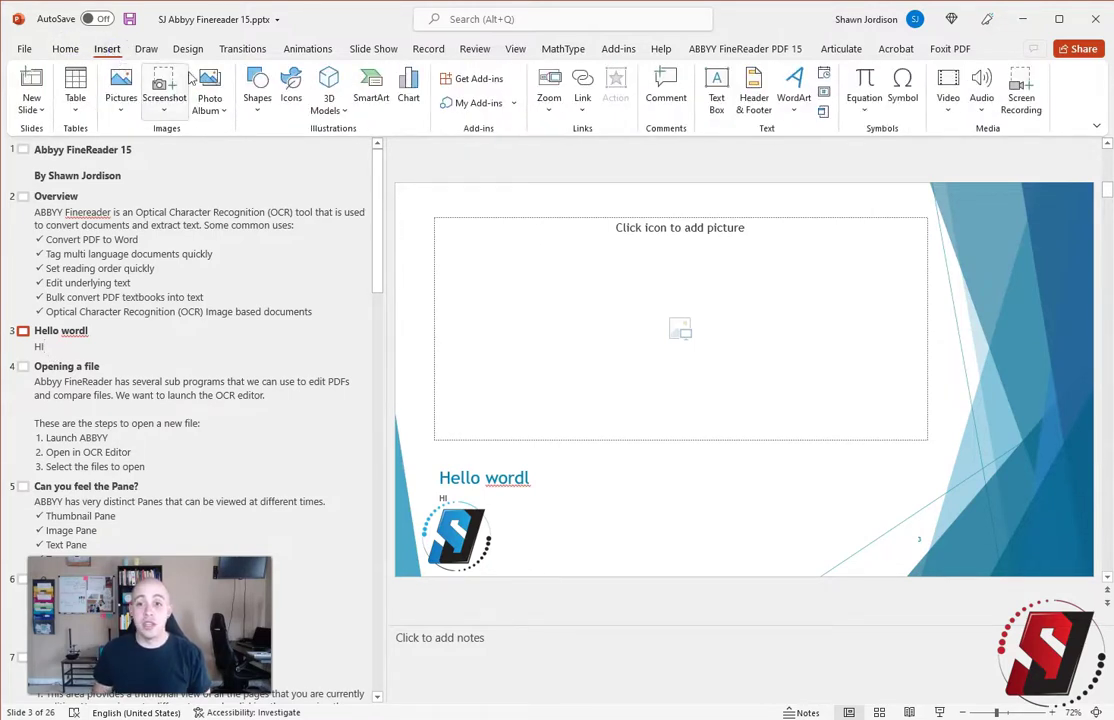
Draw a text box on slide 3's right side reading 'Some important information is here'.
left_click(716, 96)
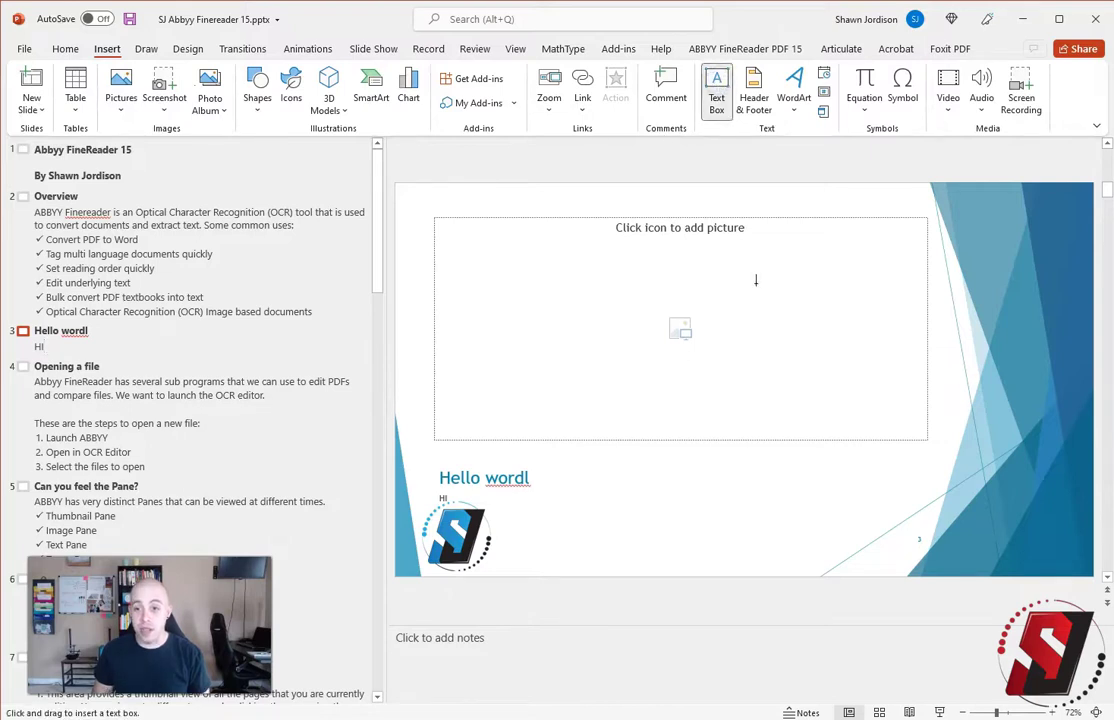
left_click_drag(782, 261, 1071, 499)
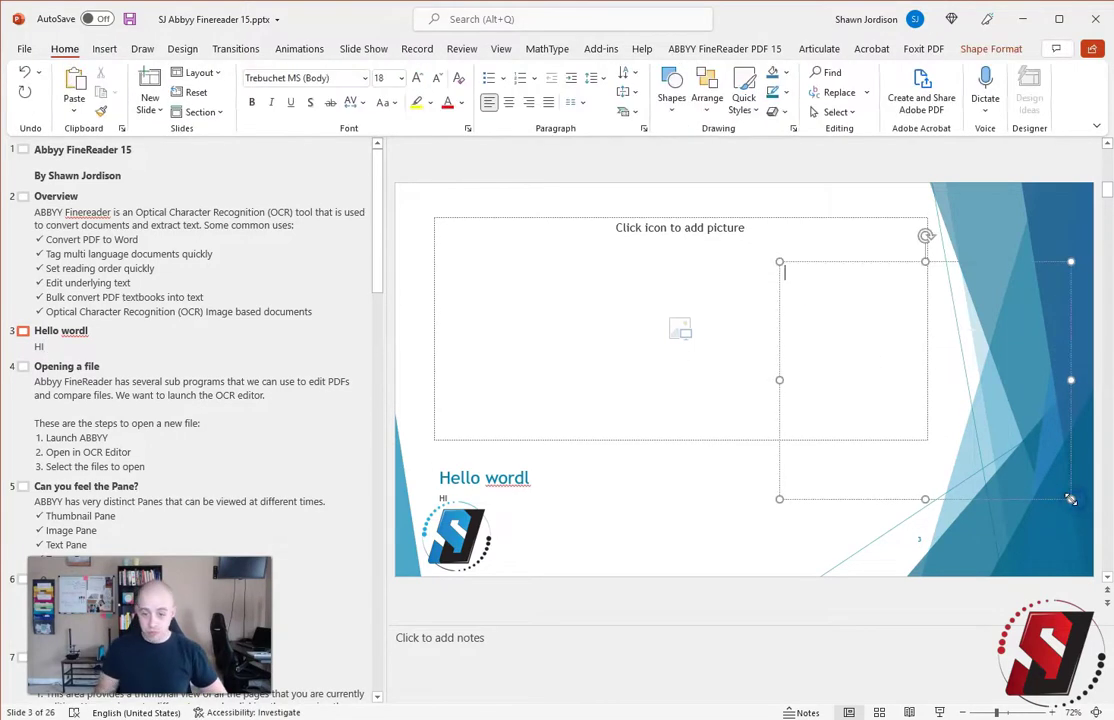
type("Some")
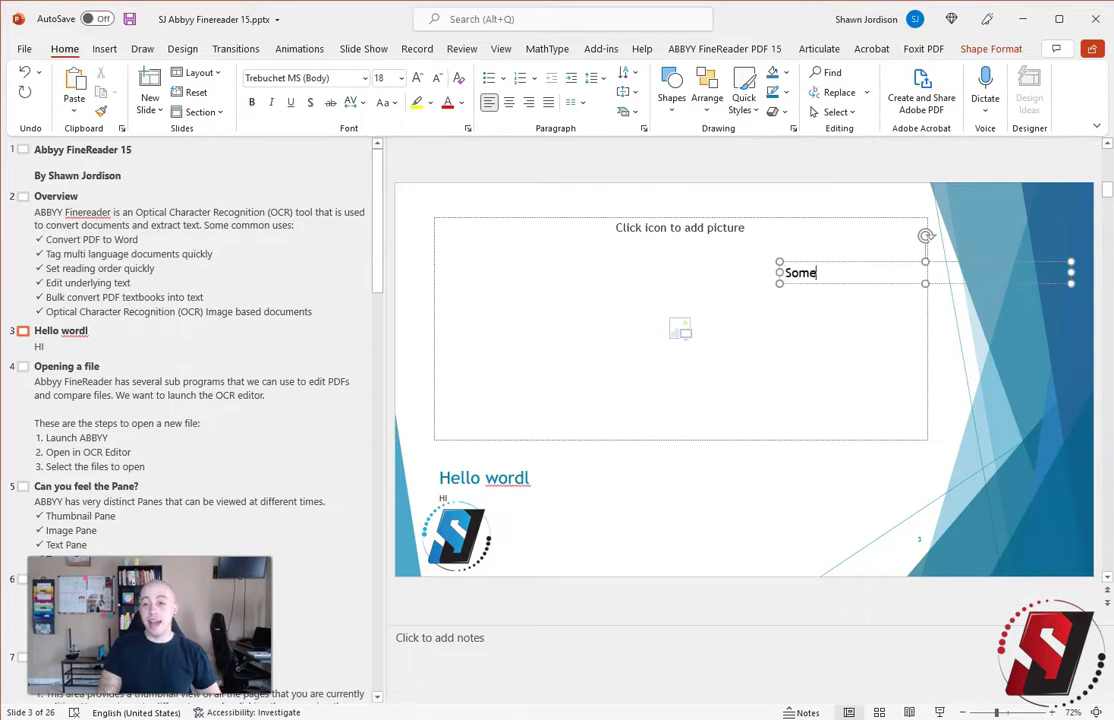
type(" important information")
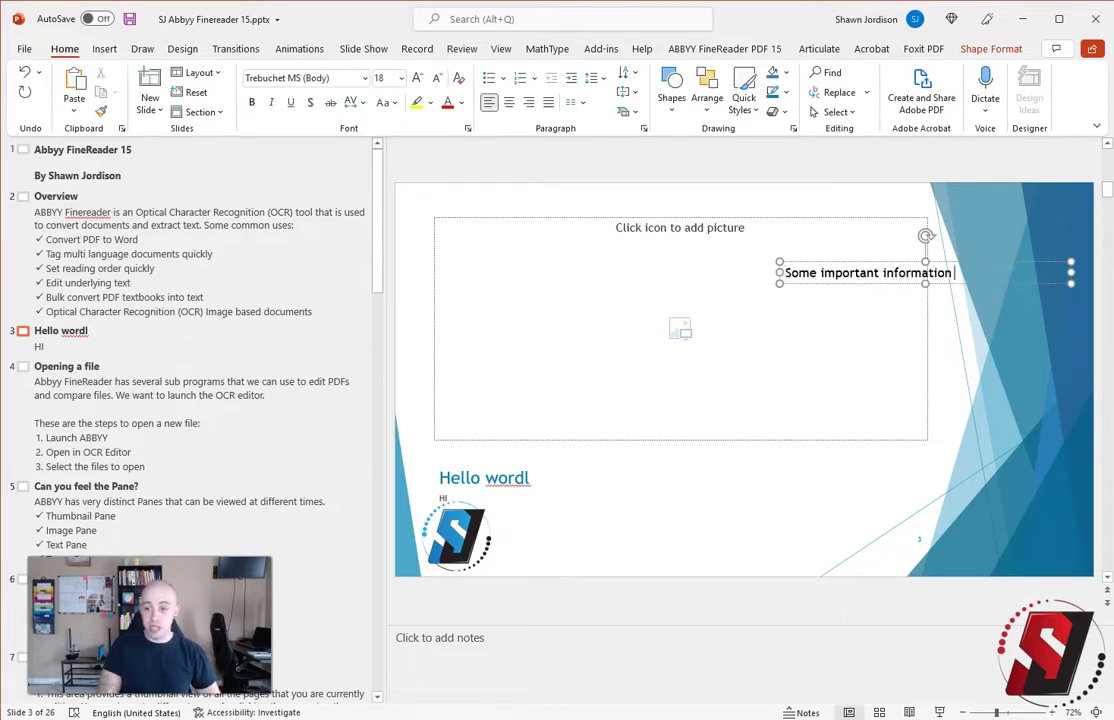
type(" is here")
Add a second text box of random letters and move it to the slide's middle.
double_click(507, 477)
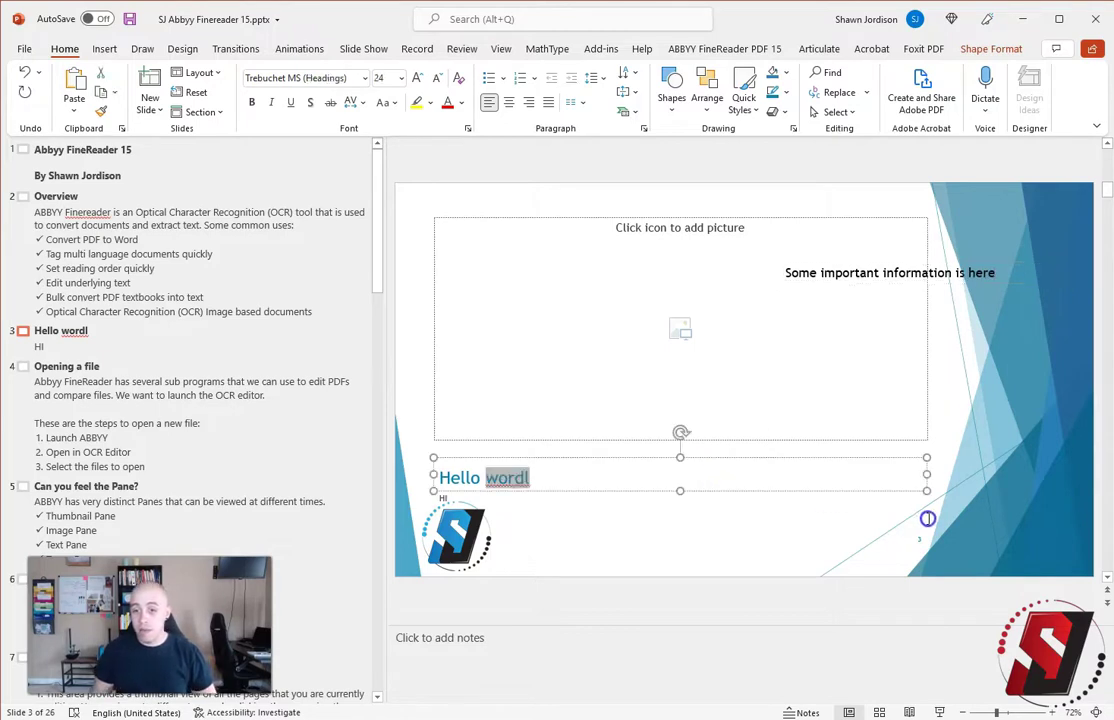
left_click(978, 413)
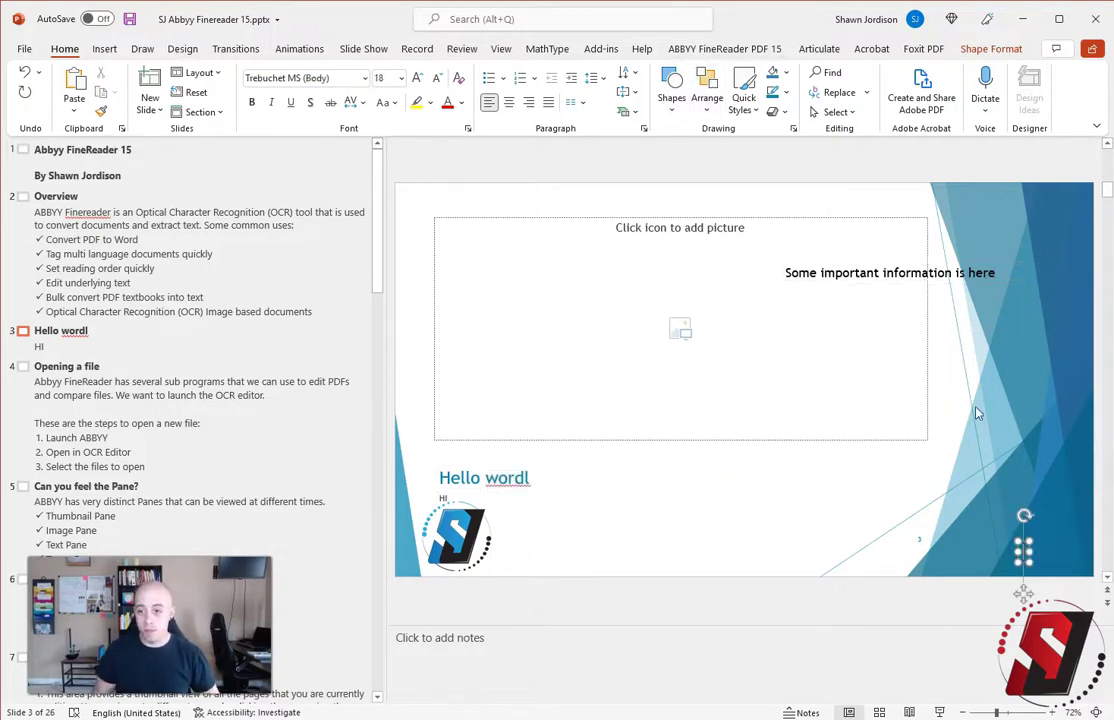
type("Sdfkhs dlfkhs kdlfhlskdjf lksdjf")
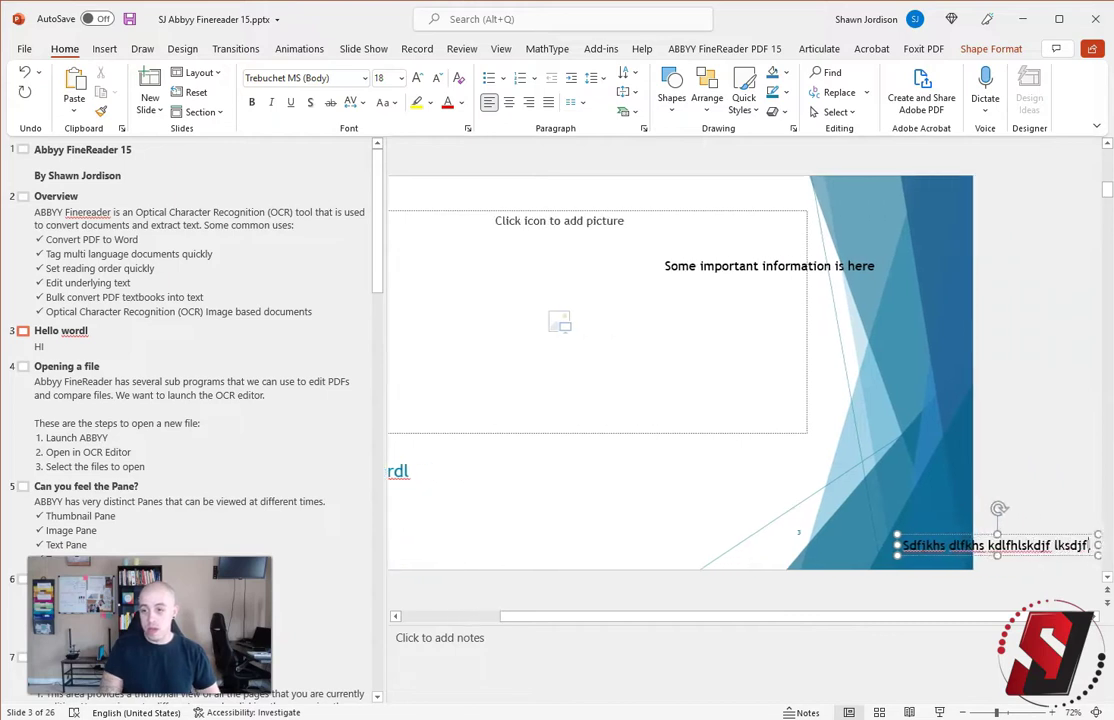
type("lsdj flksjdlfkjs ldkf")
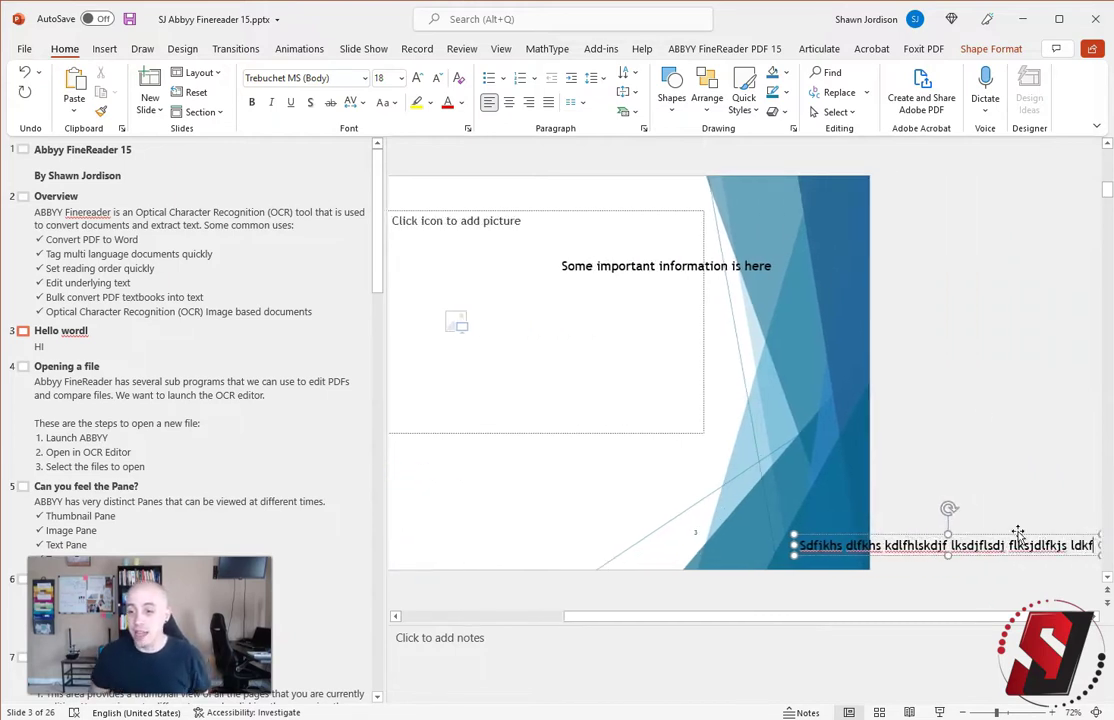
left_click_drag(795, 545, 533, 367)
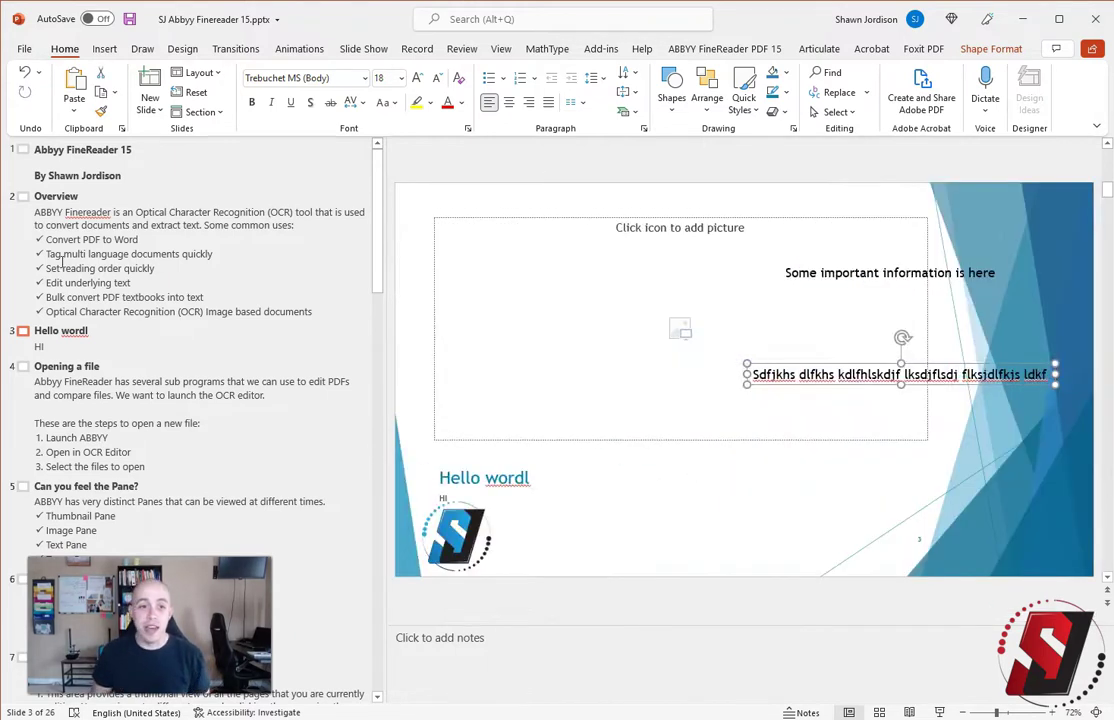
In Outline view, place the caret in the Overview slide's body text.
left_click(501, 48)
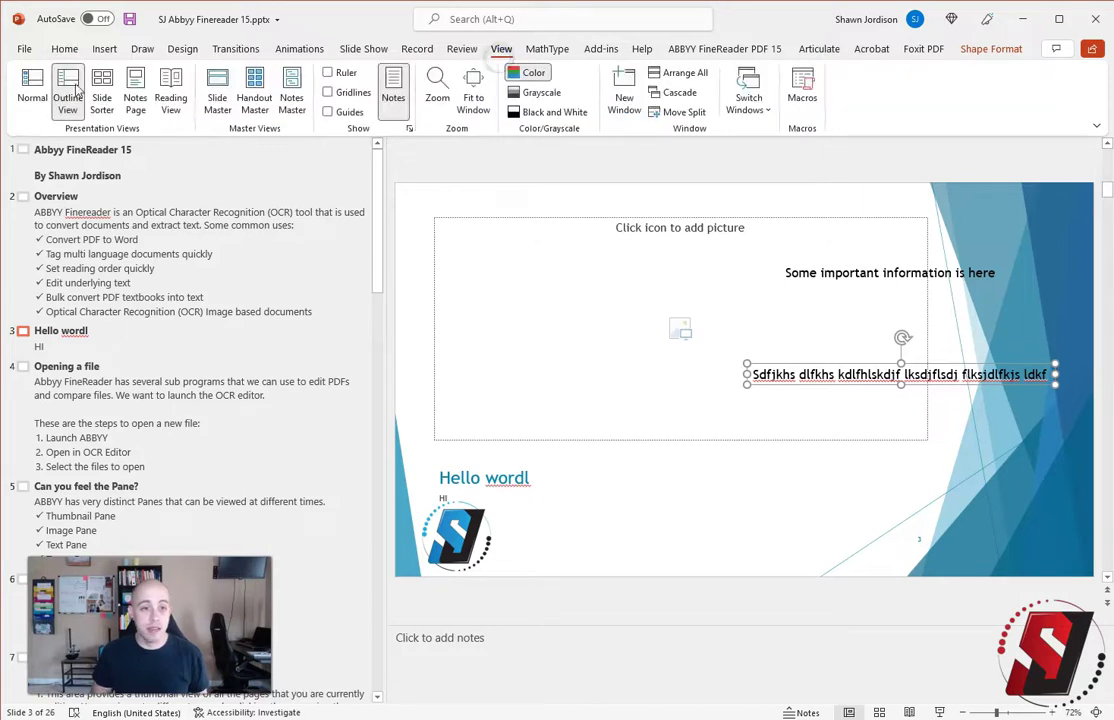
left_click(76, 345)
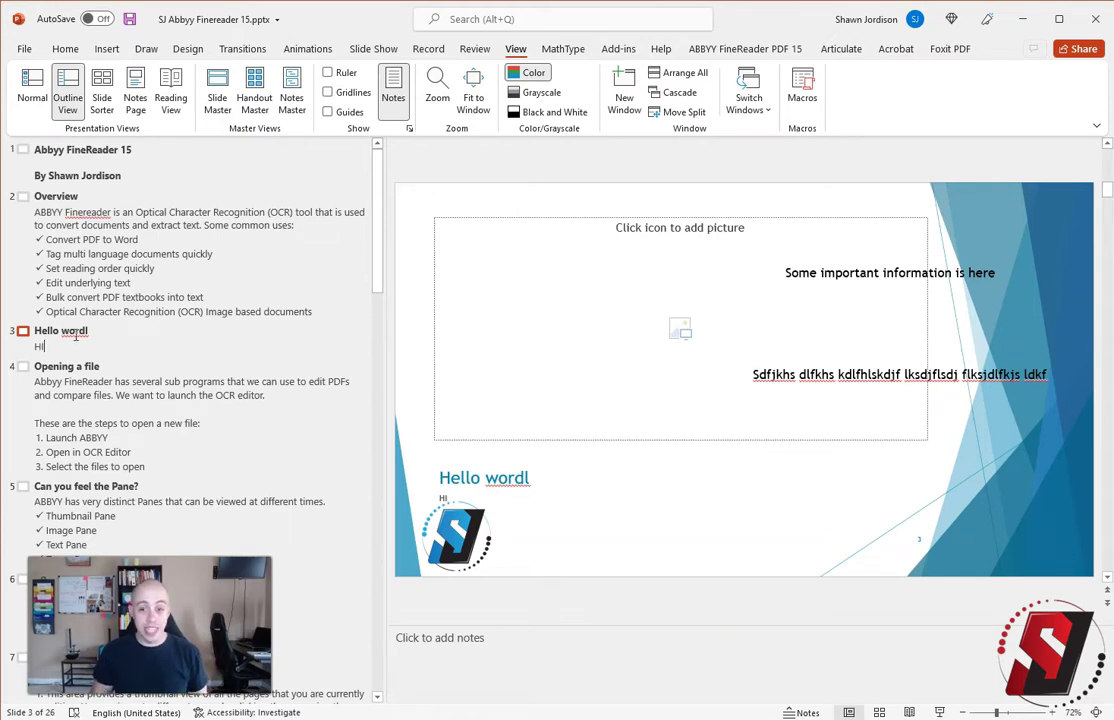
left_click(79, 196)
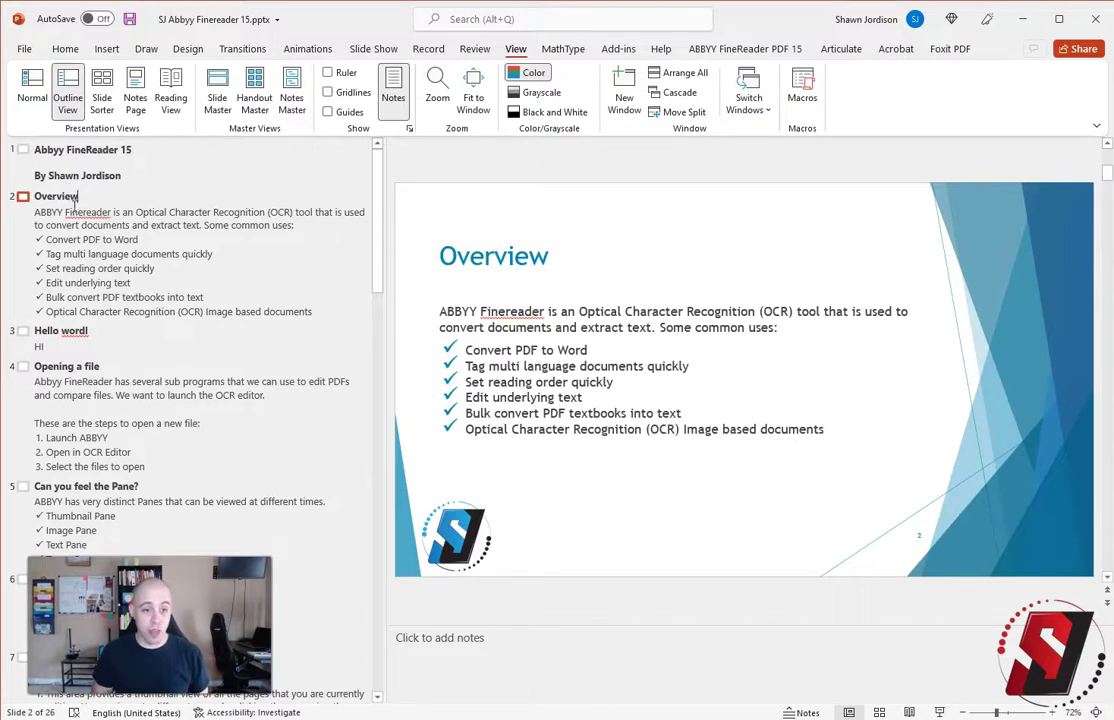
scroll(90, 280, "down", 2)
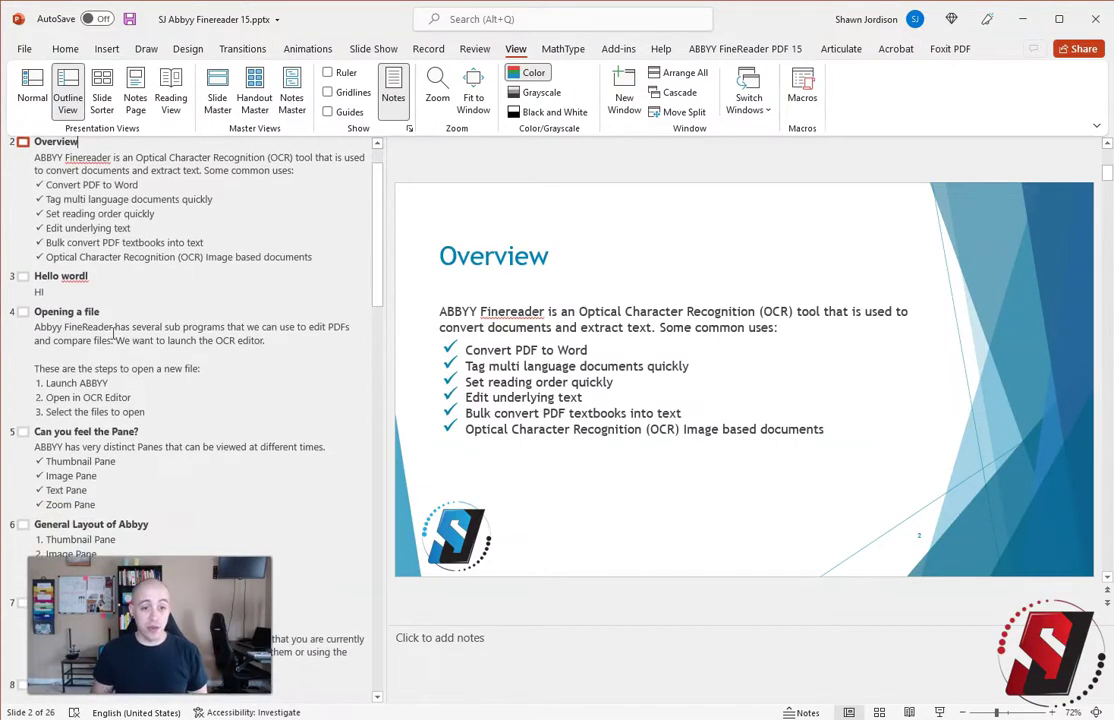
scroll(115, 336, "up", 2)
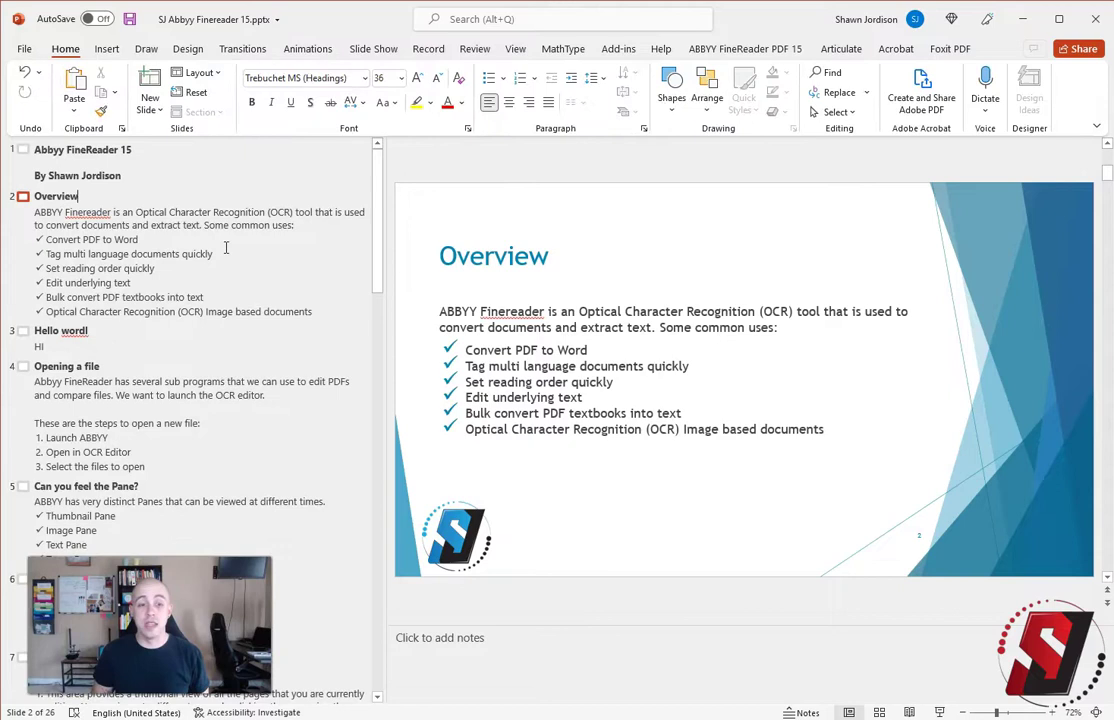
left_click(174, 218)
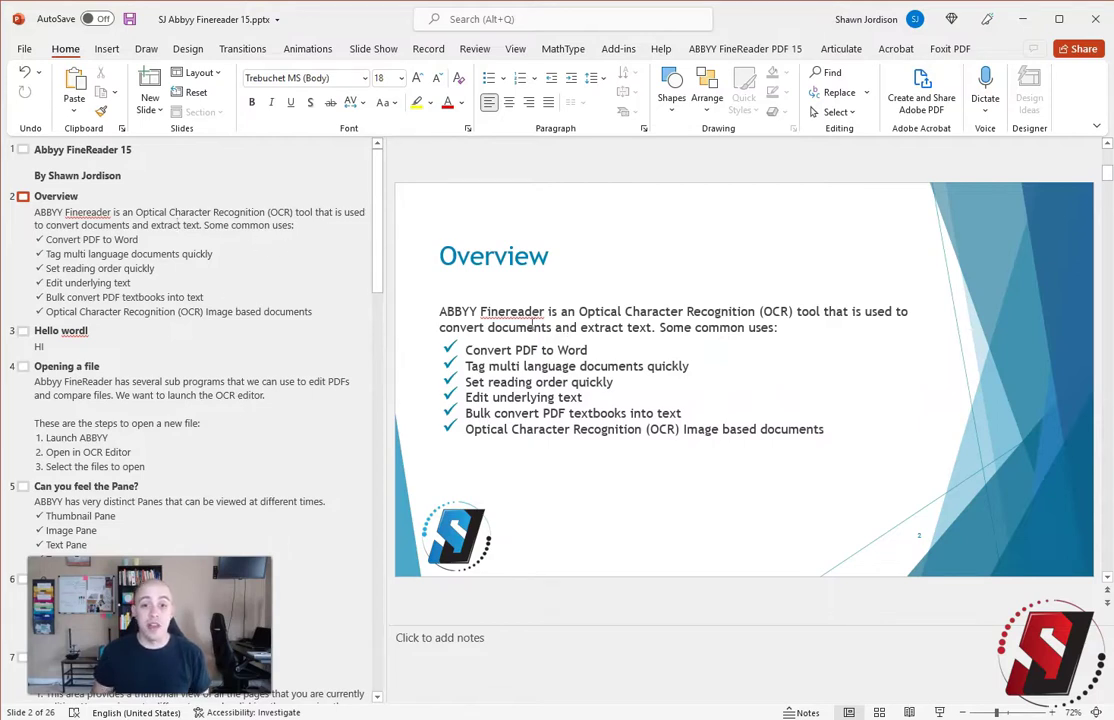
Insert a new slide after Overview and apply the Comparison layout.
left_click(148, 85)
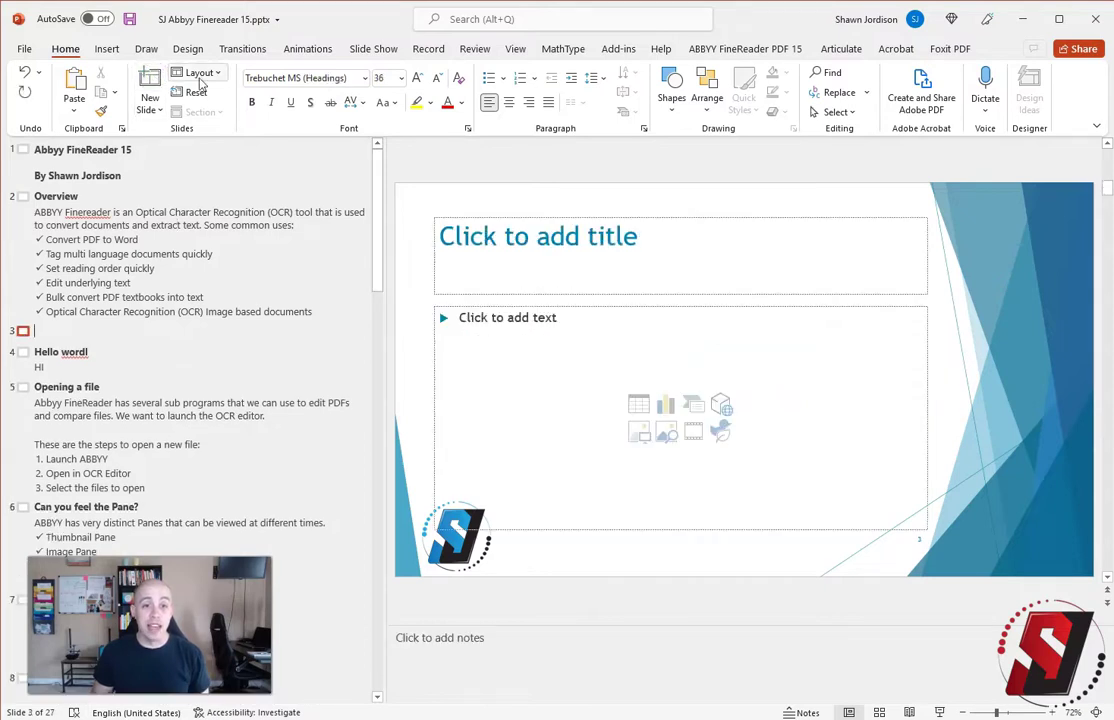
left_click(198, 73)
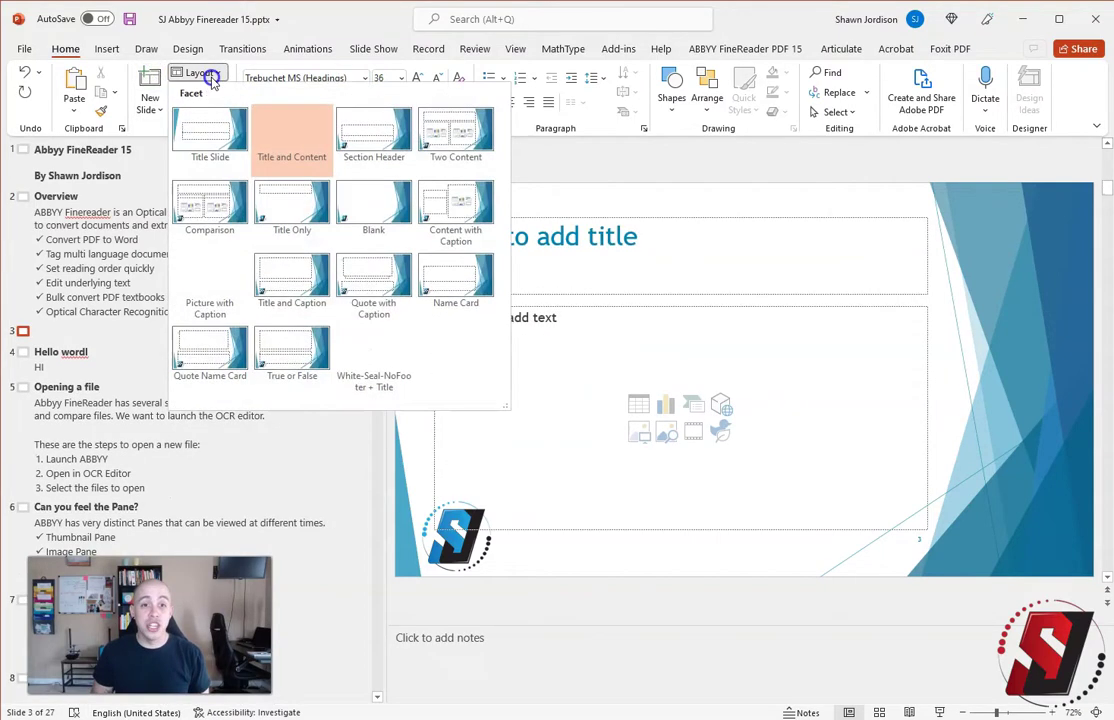
left_click(215, 200)
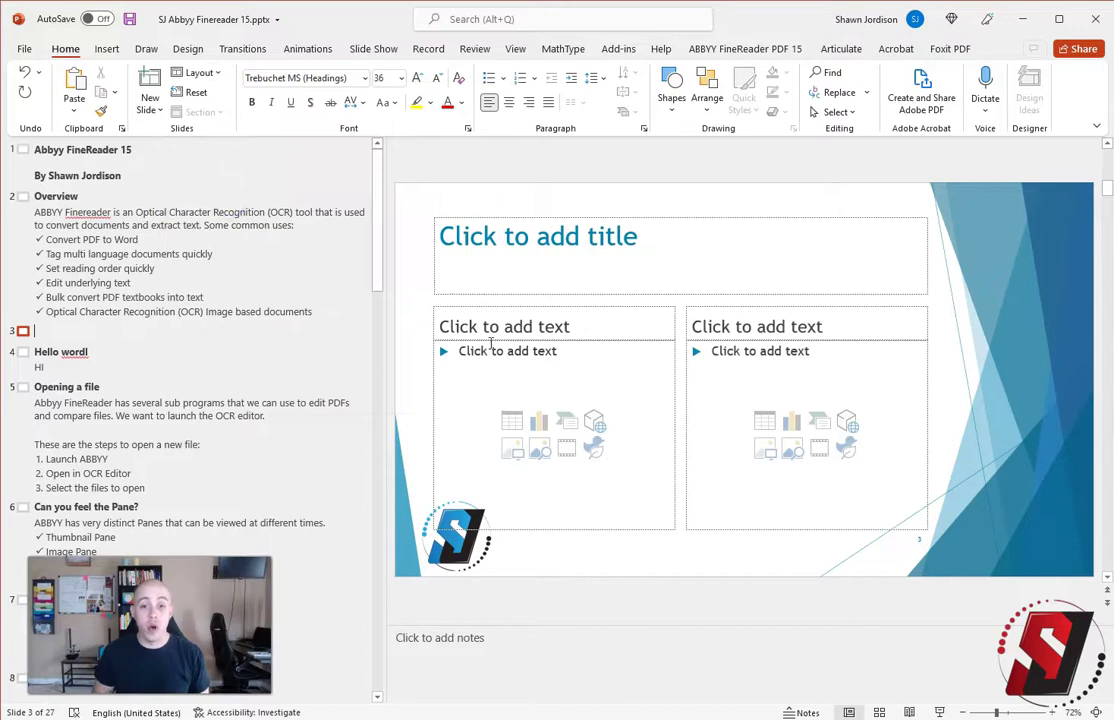
Title slide 3 'TEST', fill both columns with 'Test'/'test' headings and 'test' bullets, enlarge notes.
left_click(503, 243)
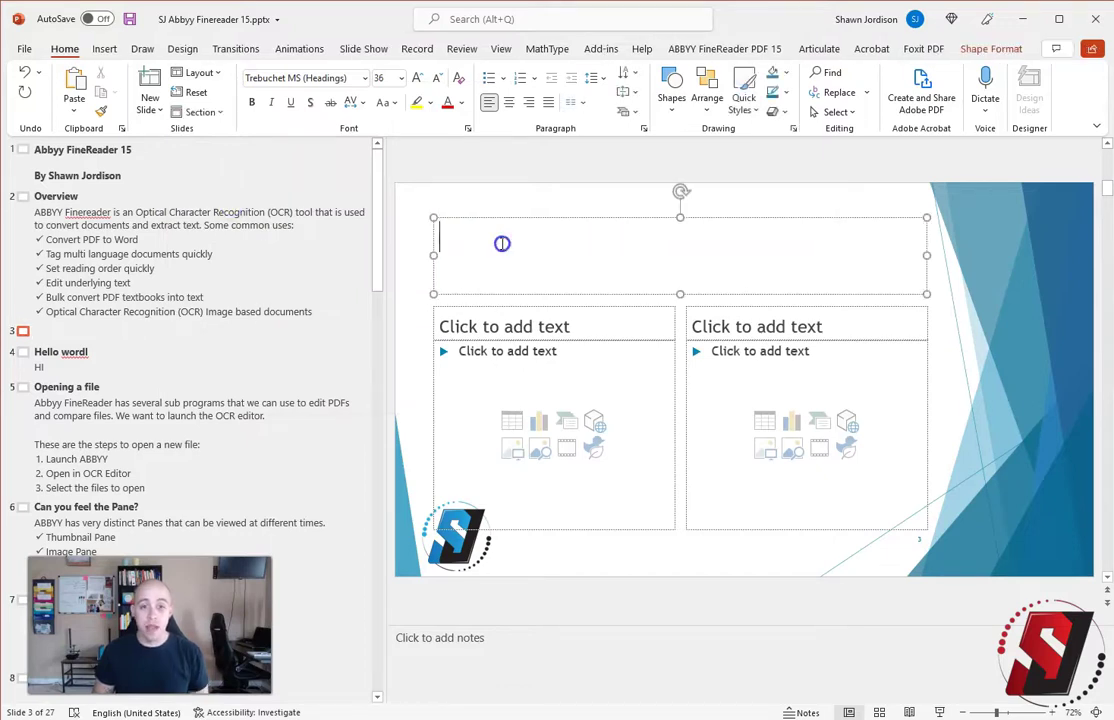
type("TEST")
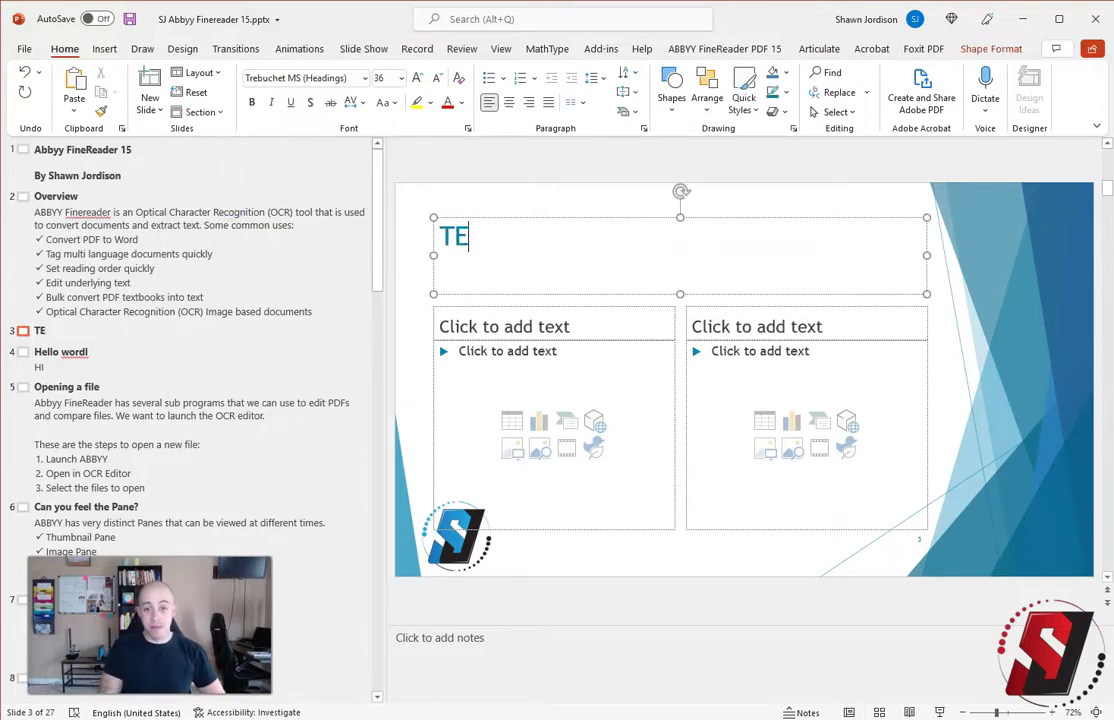
left_click(507, 334)
type("Test")
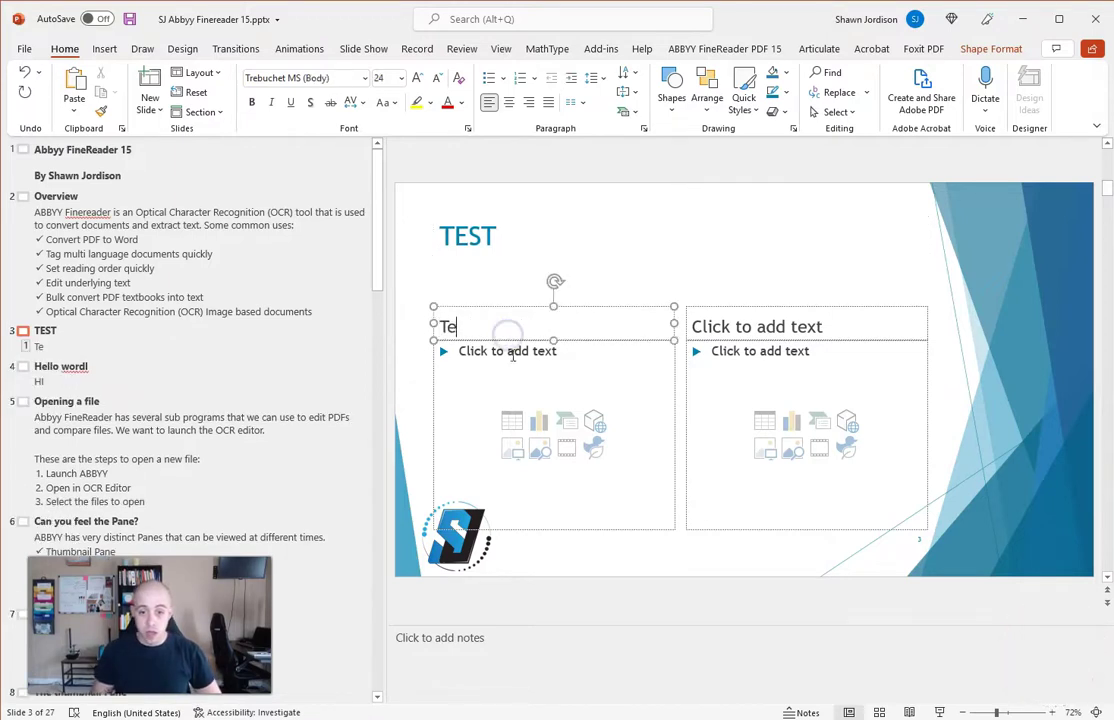
left_click(495, 370)
type("test")
left_click(738, 326)
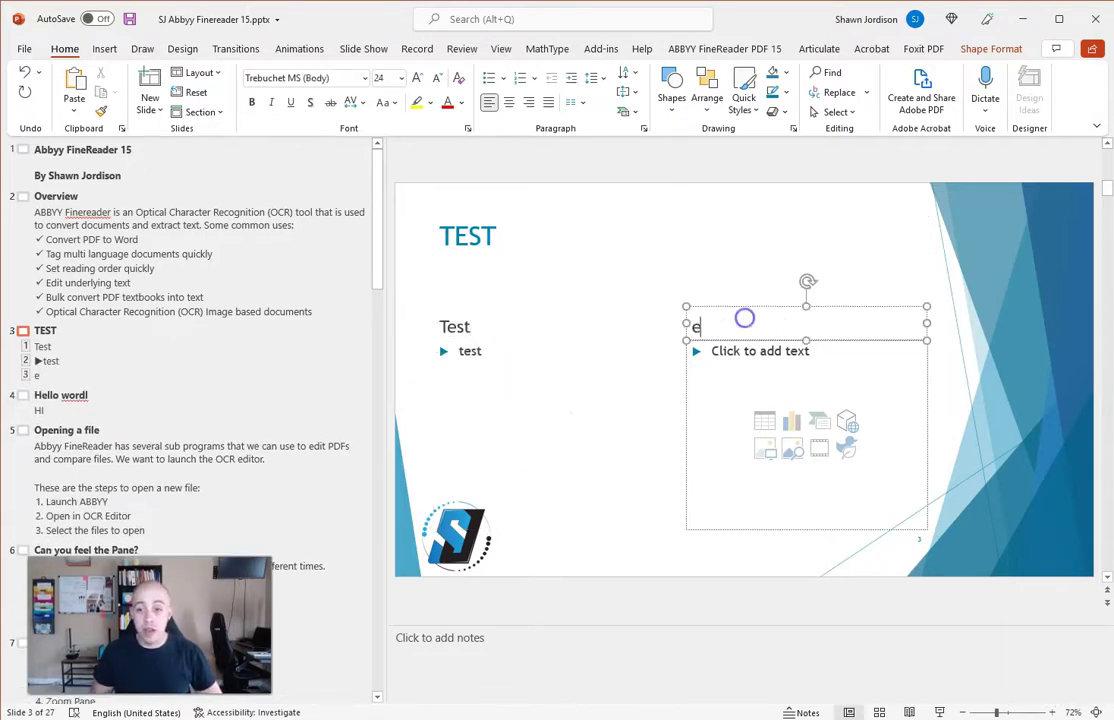
type("test")
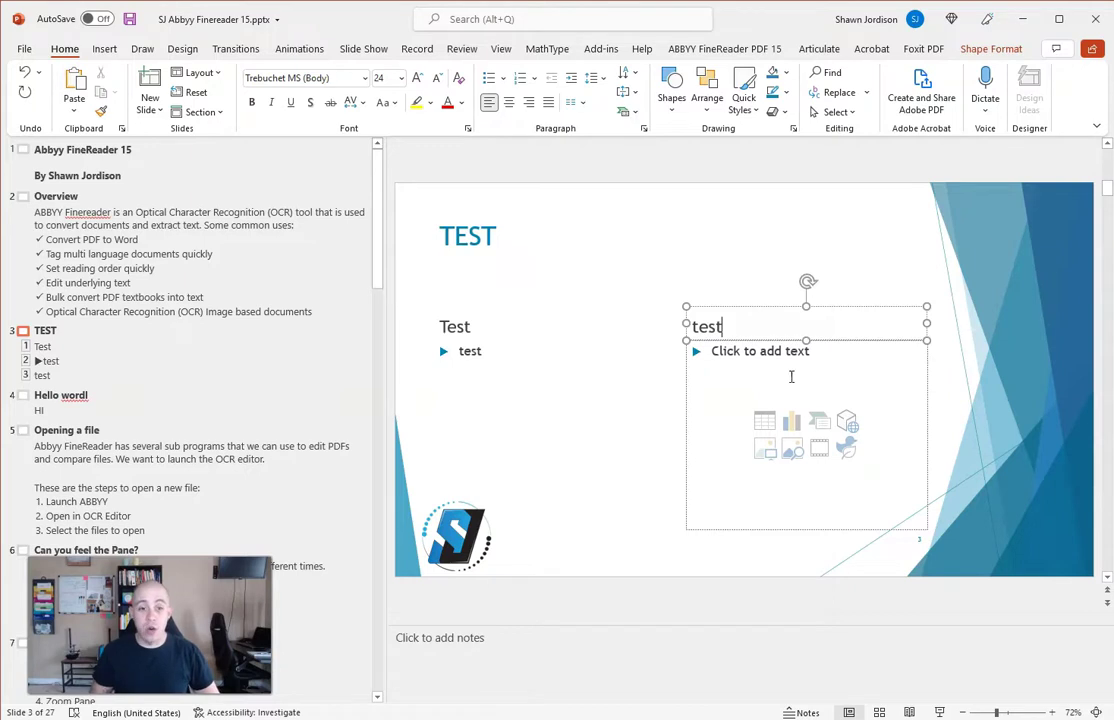
left_click(791, 376)
type("test")
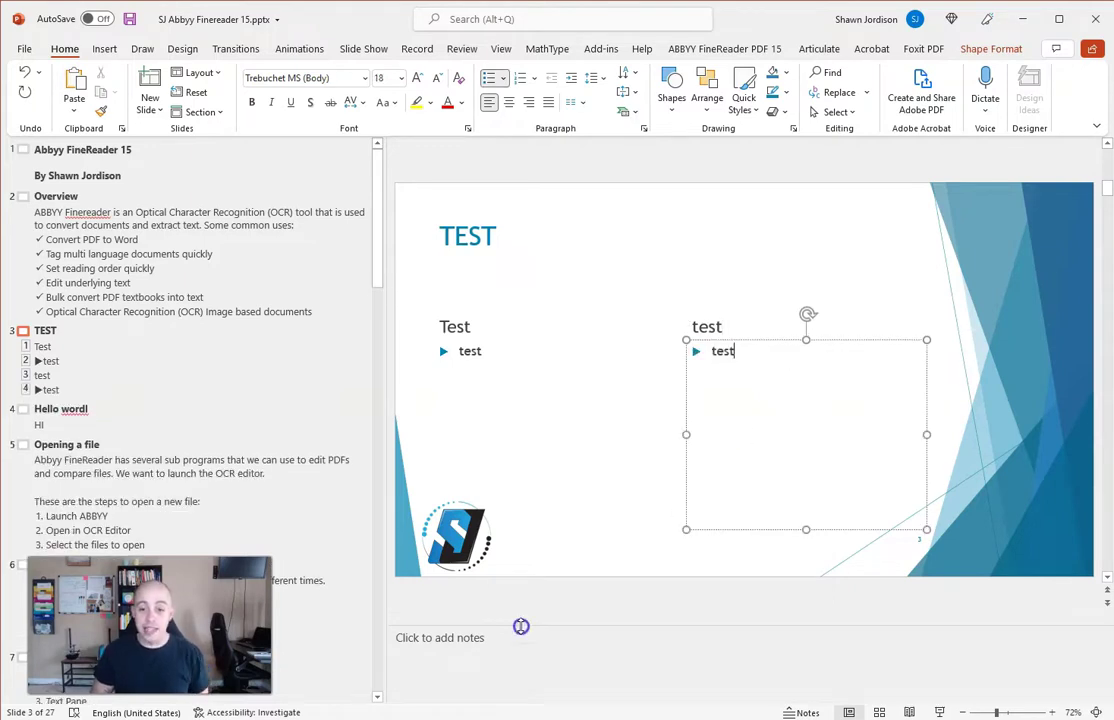
left_click_drag(521, 626, 530, 346)
Add the speaker note 'Any notes that you add may also NOT appear to people using AT'.
left_click(495, 401)
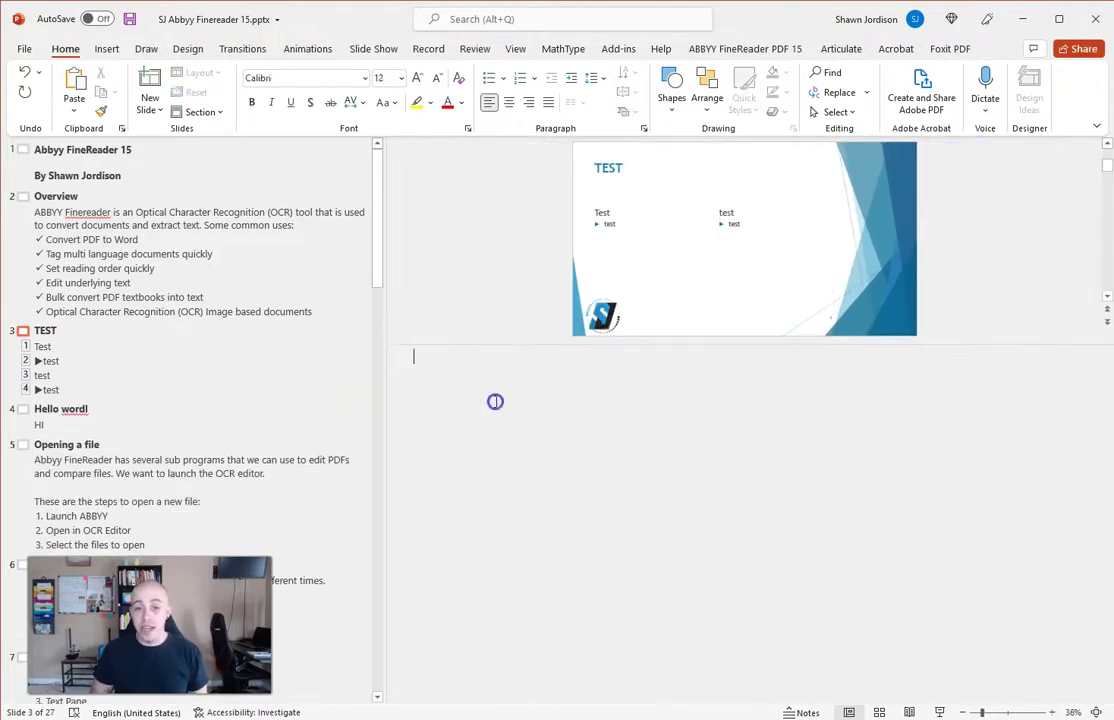
type("Any note")
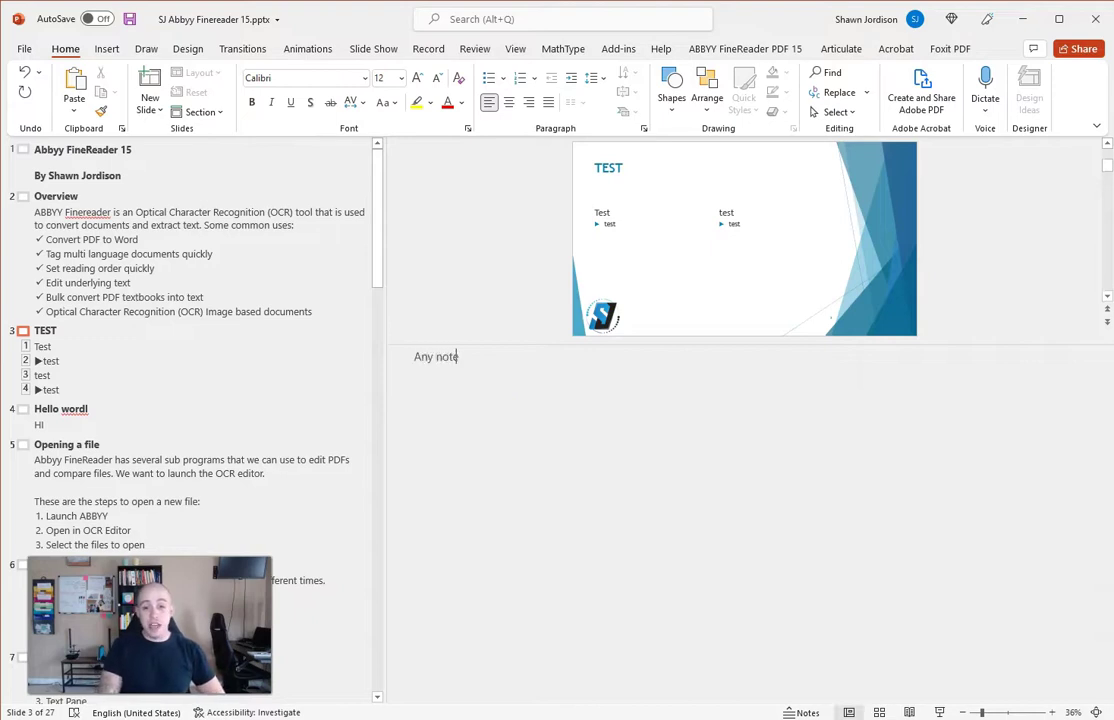
type("s that you add")
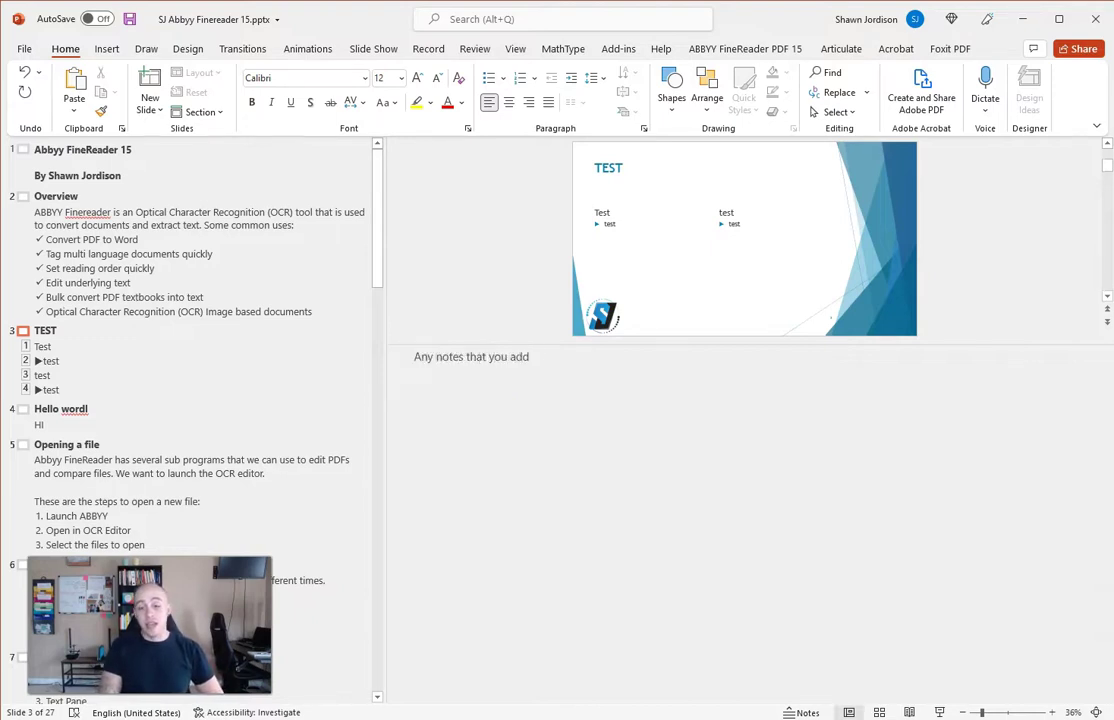
type(" may also NOT ap")
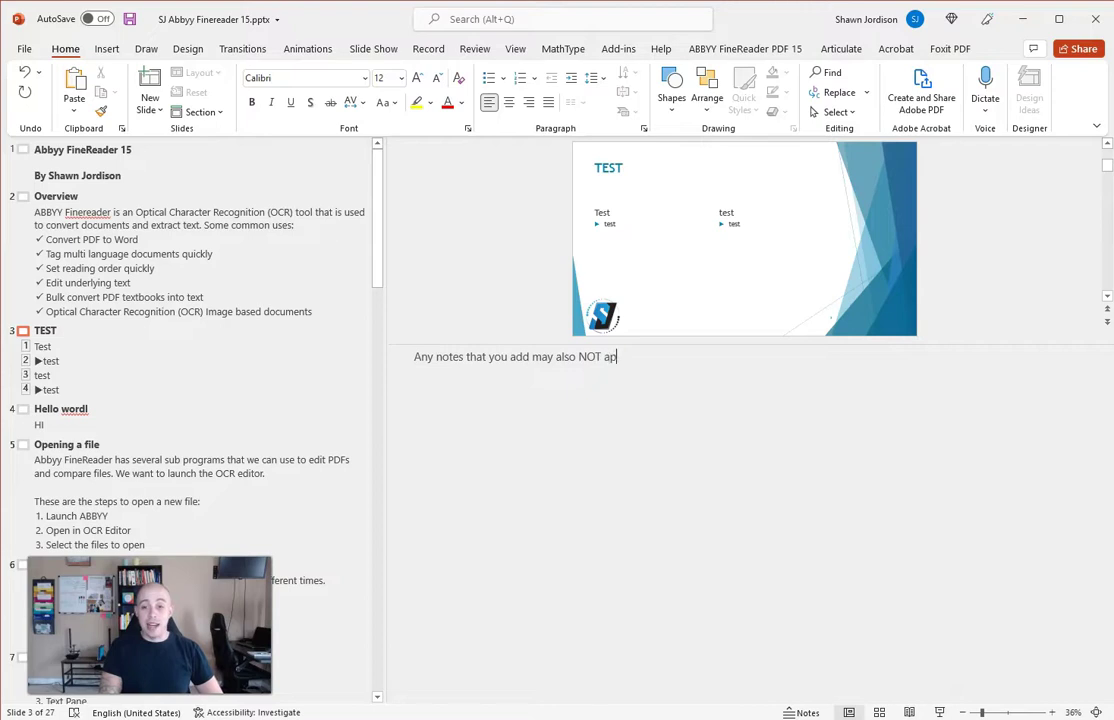
type("pear to people")
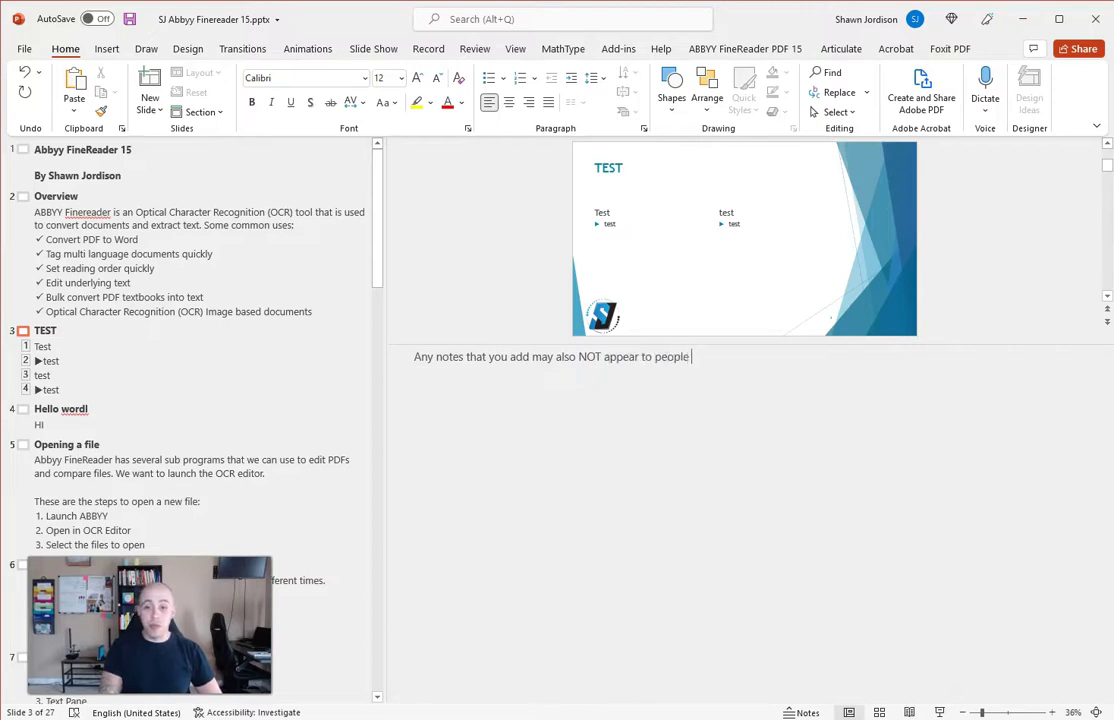
type(" using AT")
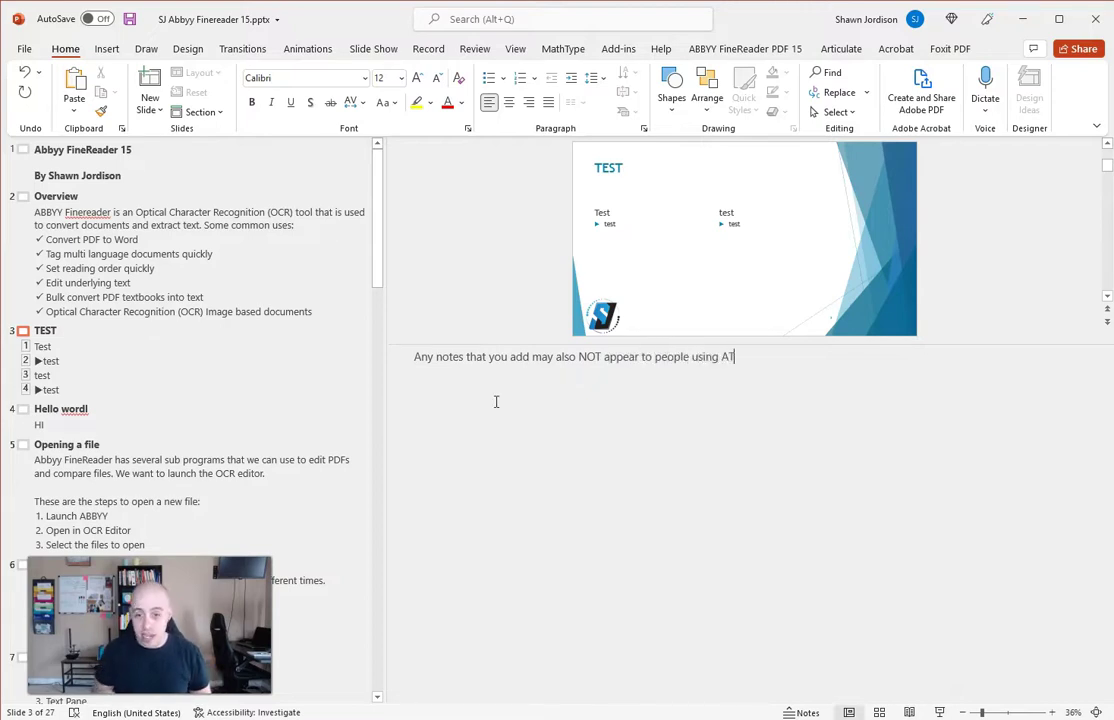
left_click_drag(487, 341, 490, 390)
left_click_drag(763, 421, 487, 413)
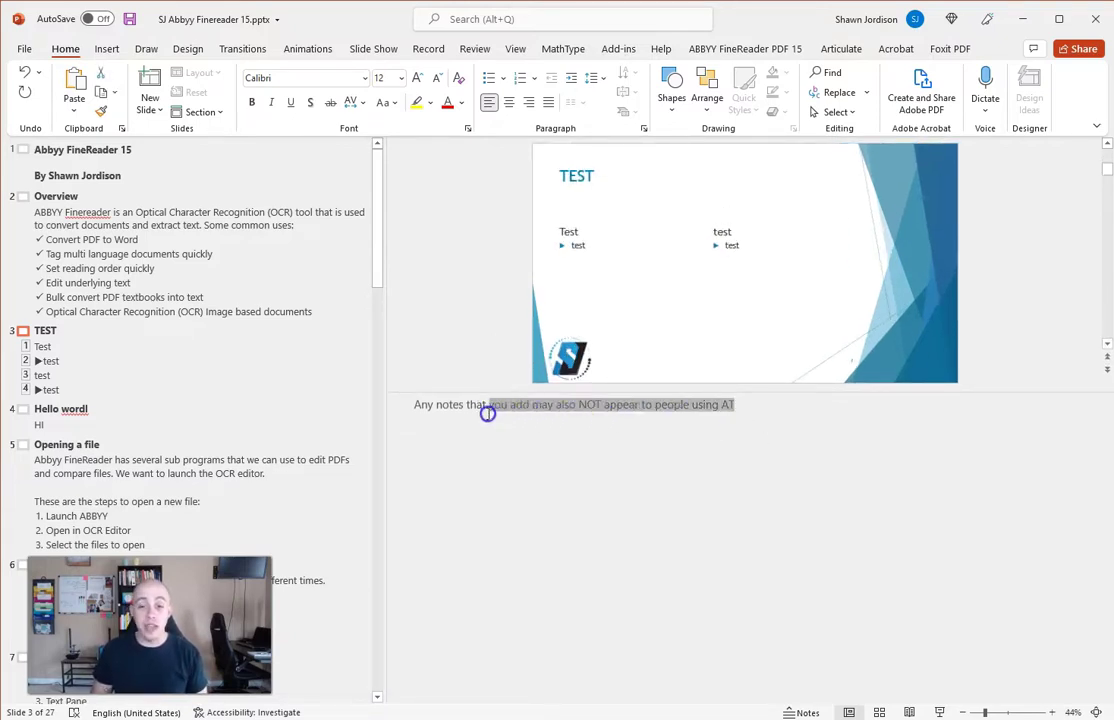
left_click(587, 444)
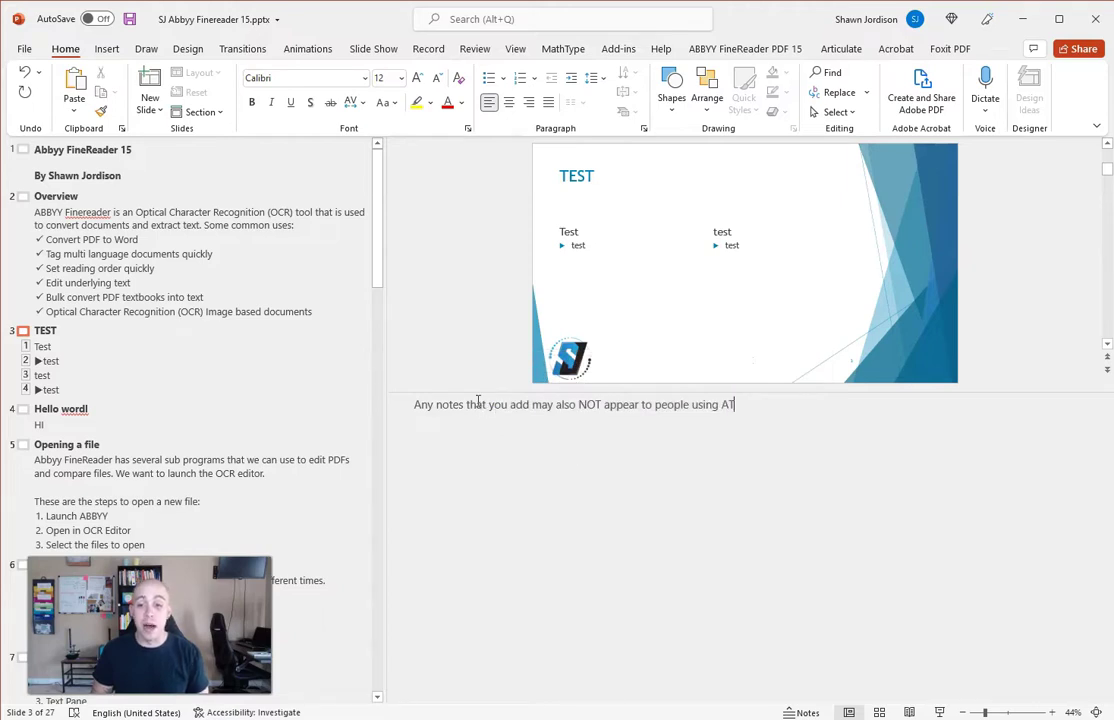